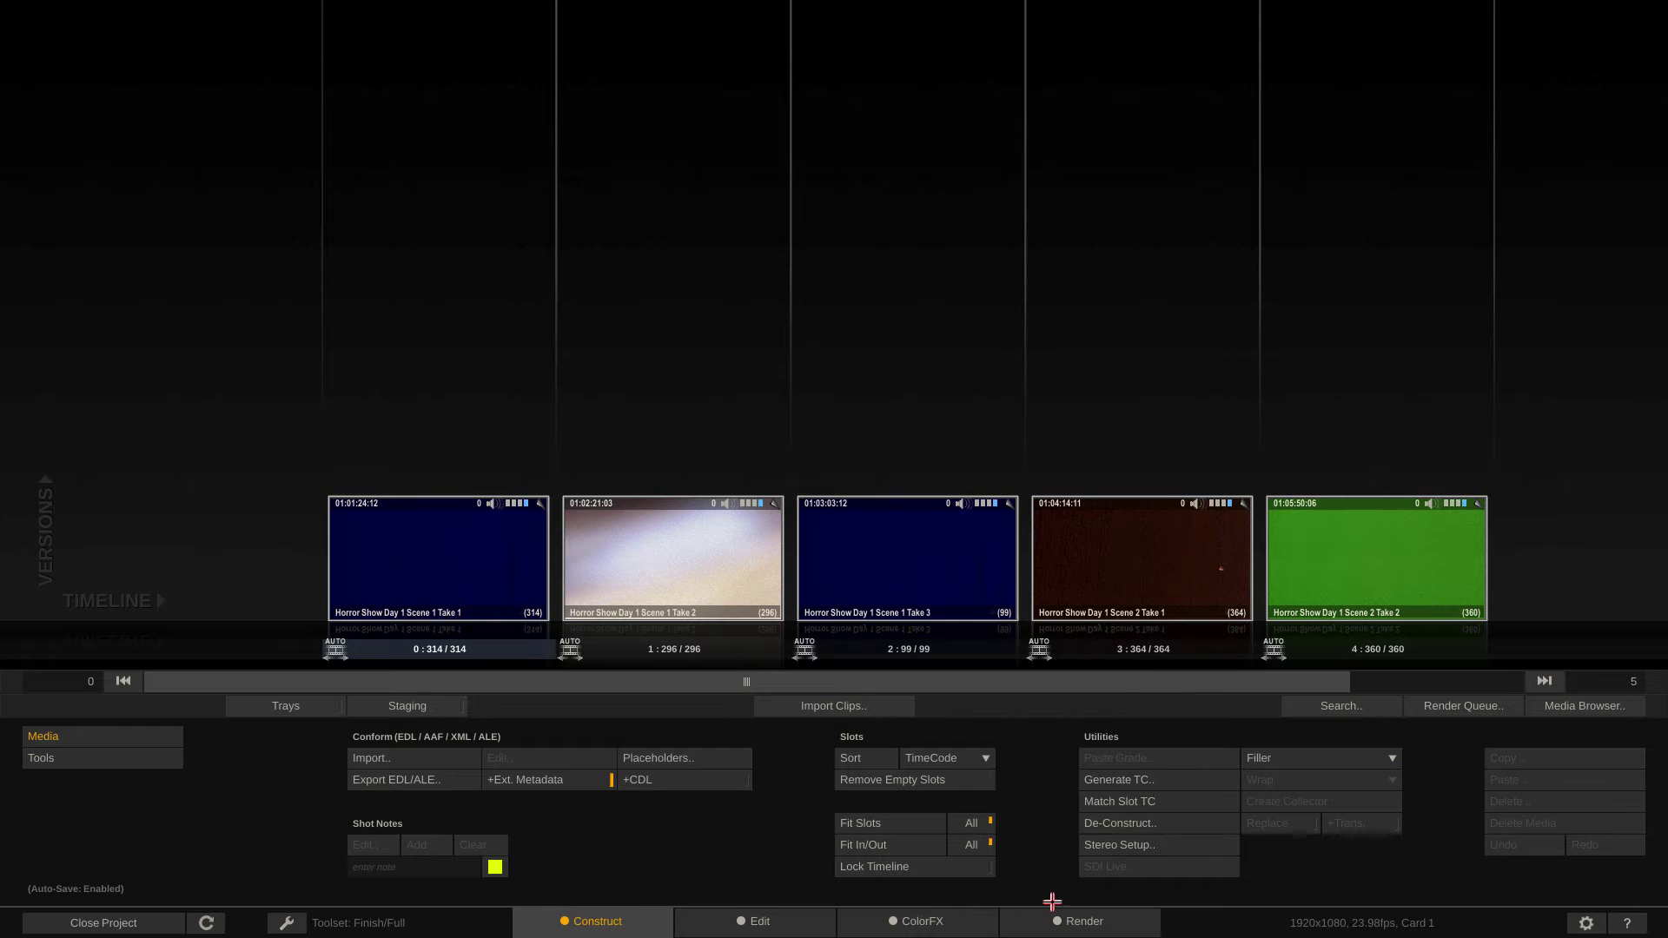
- Show Card 1's render output tree with the Project panel listing Horror Show Cards 1–4
click(1051, 912)
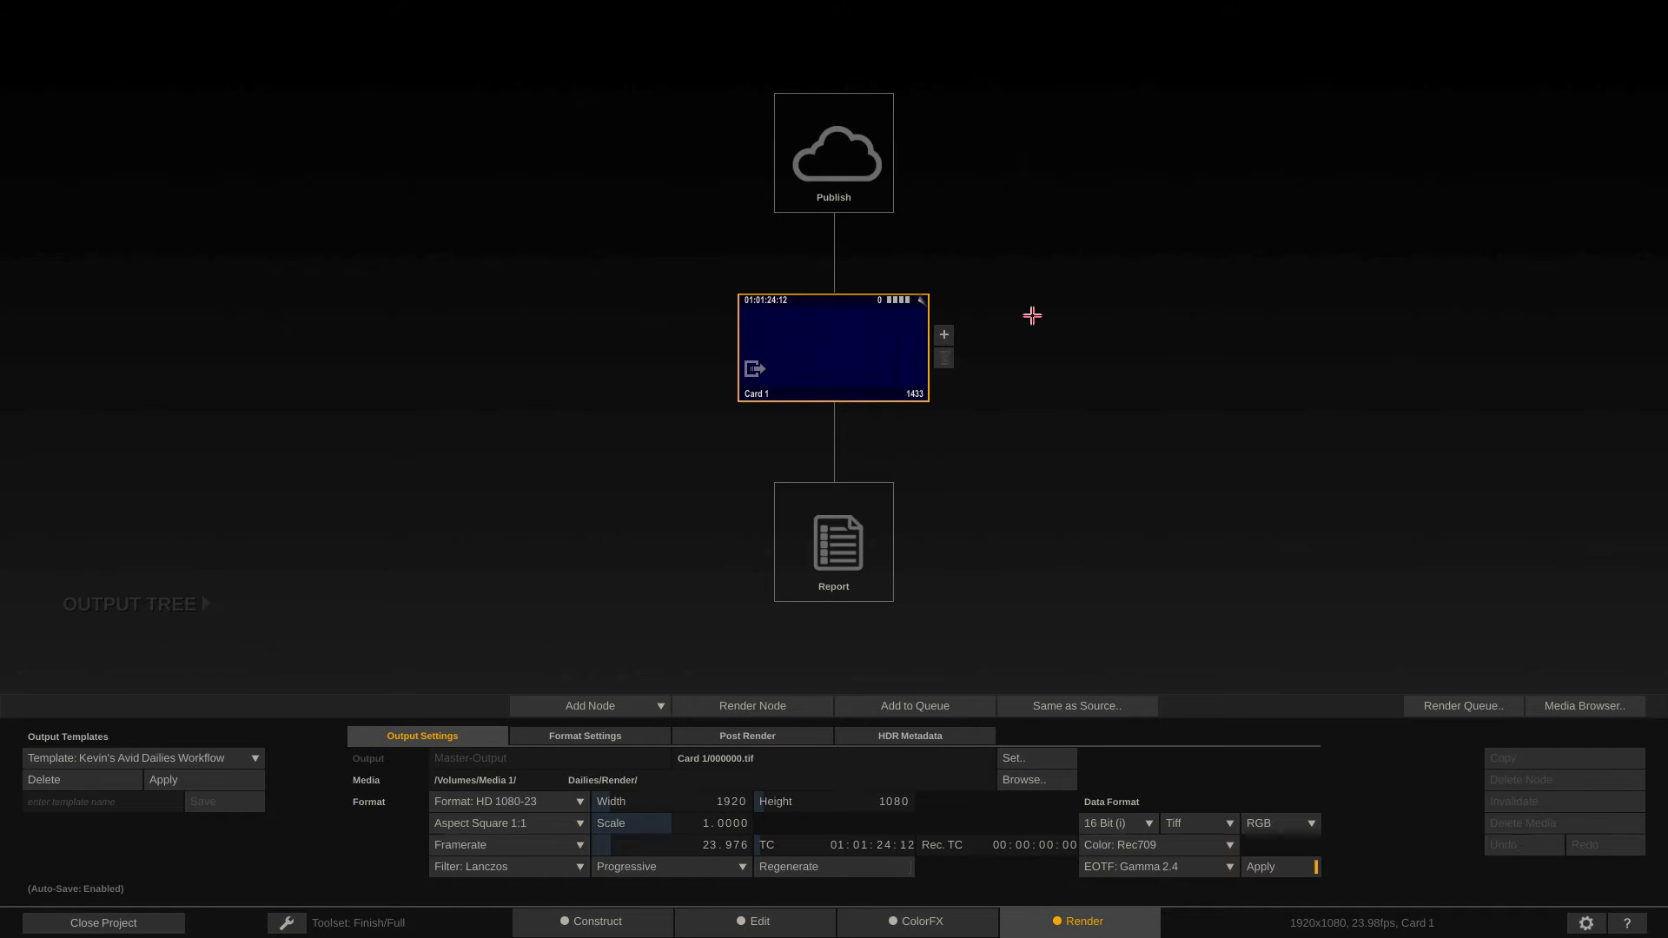
click(627, 912)
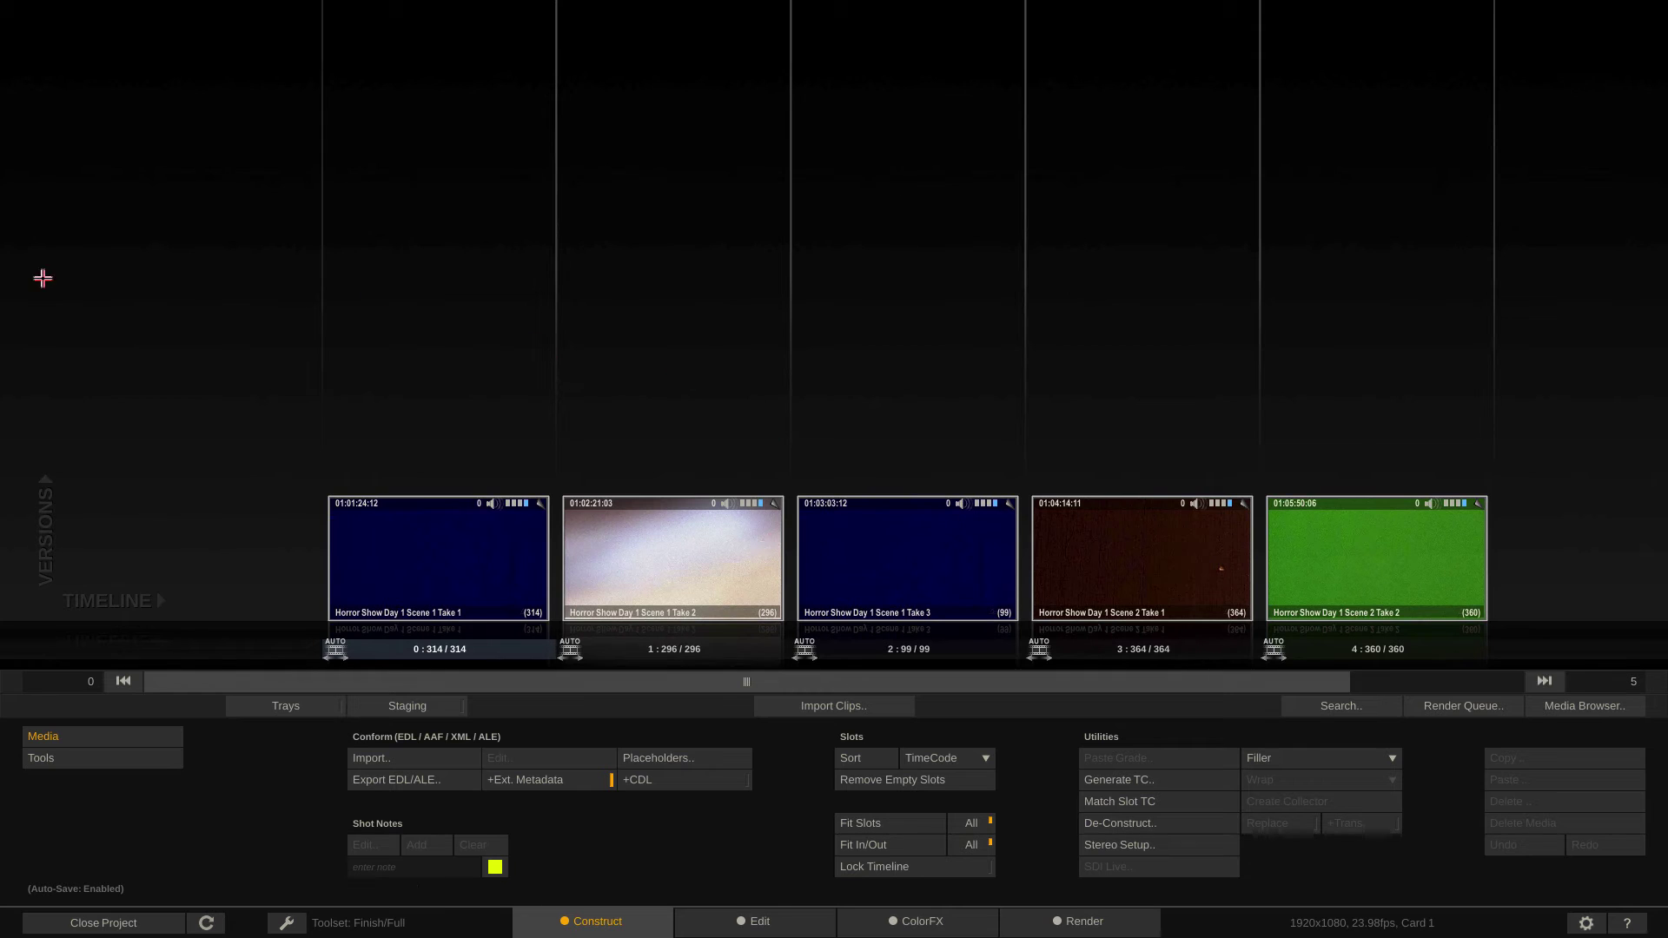
mouse_move(2, 348)
click(1093, 921)
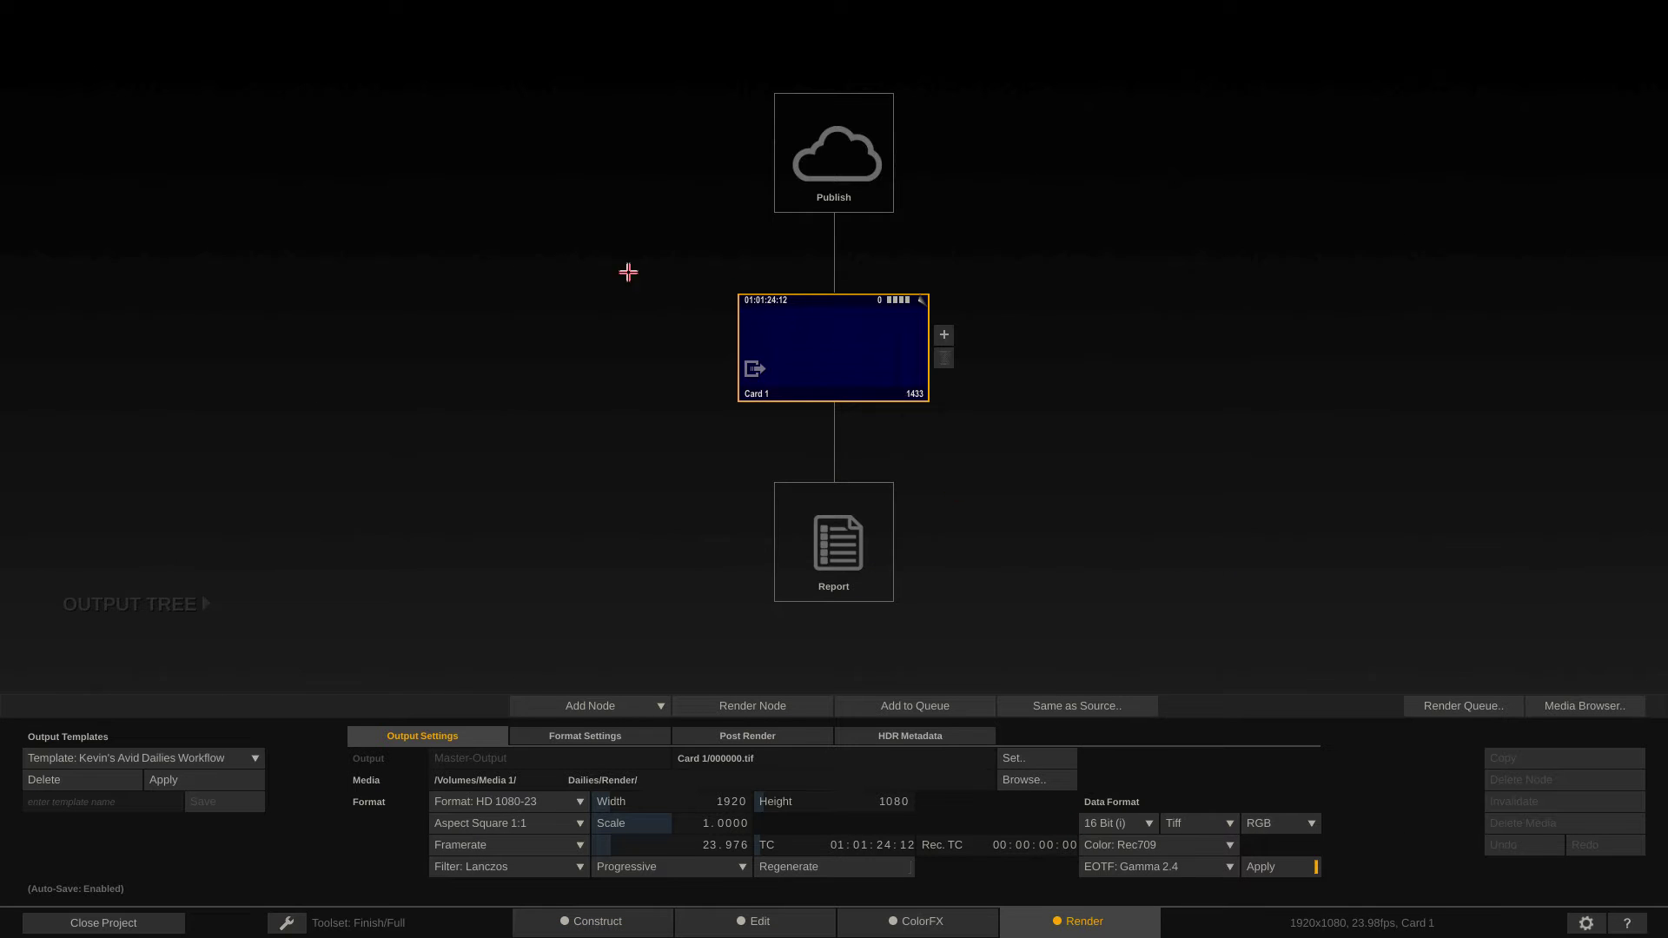
mouse_move(5, 328)
- Switch to Card 2's output tree, writing Card 2/000000.tif into /Volumes/Media 1/Dailies/Render/
mouse_move(62, 386)
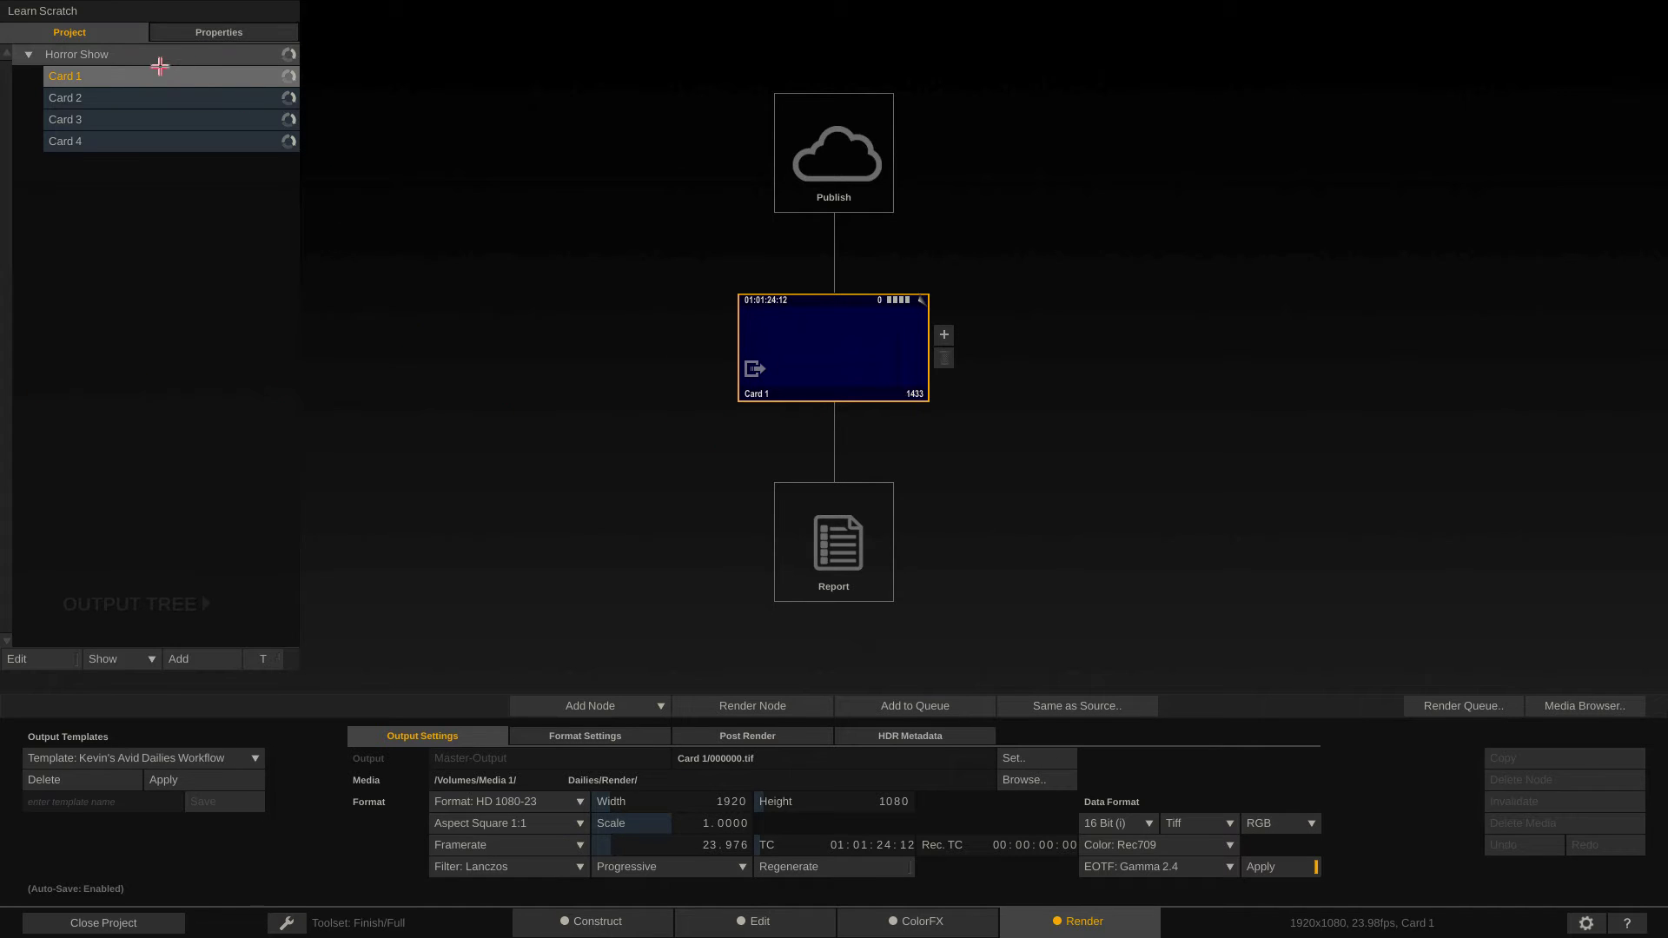
click(116, 96)
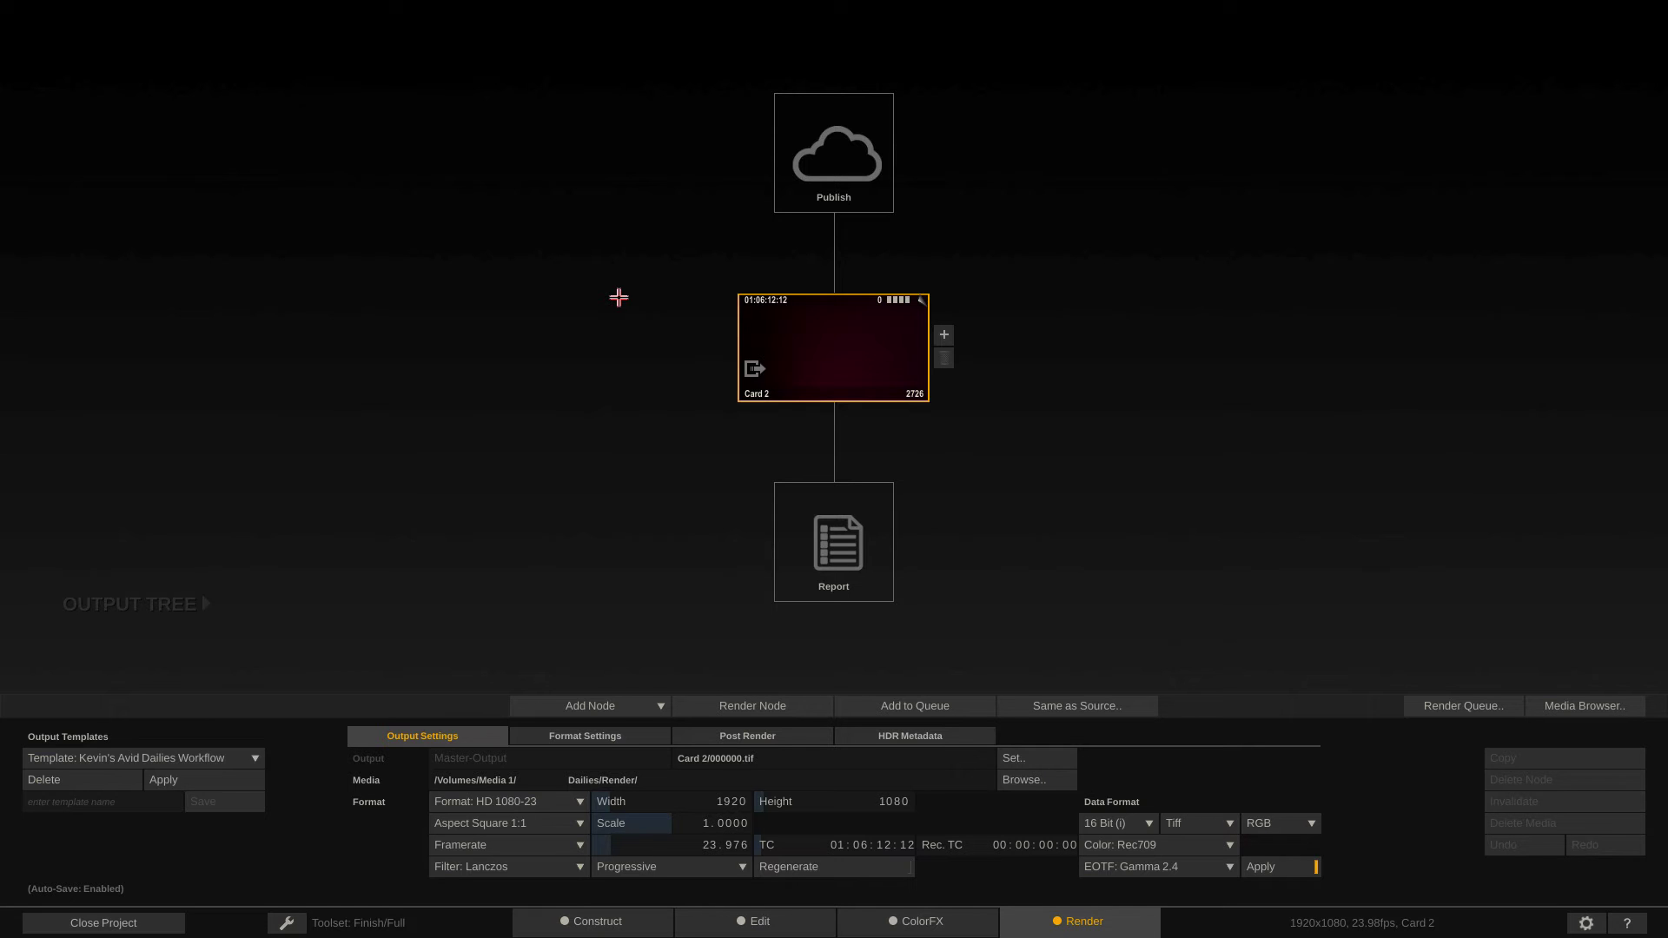
- Close Learn Scratch and review its Project Settings, returning to the start screen
click(119, 922)
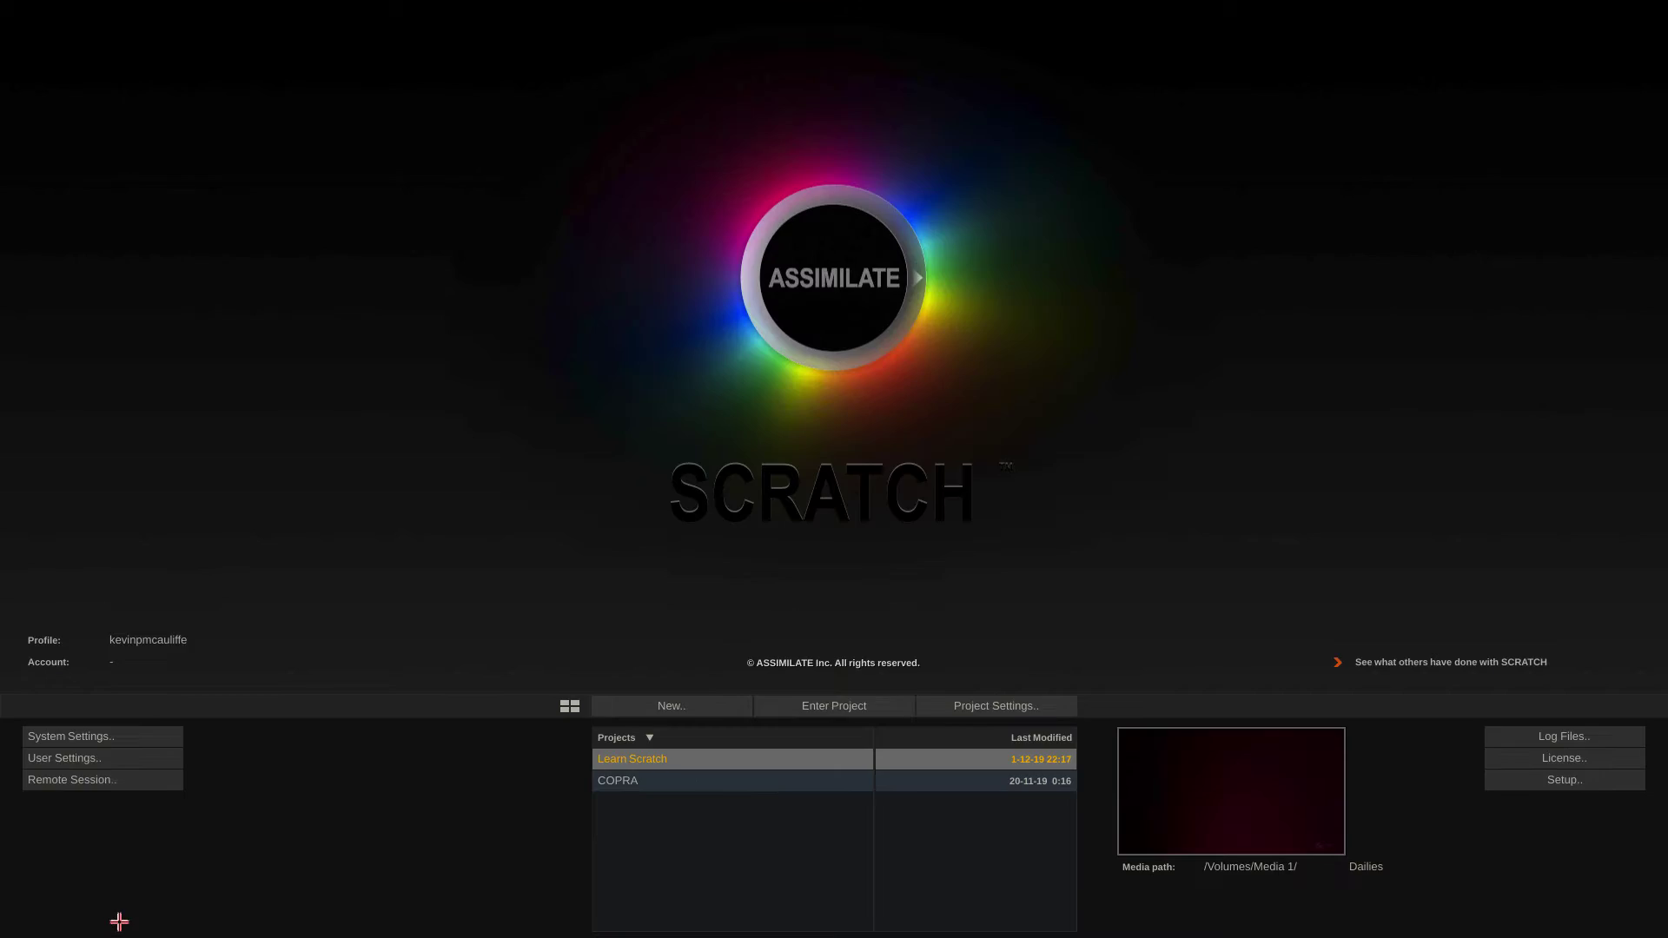
click(930, 707)
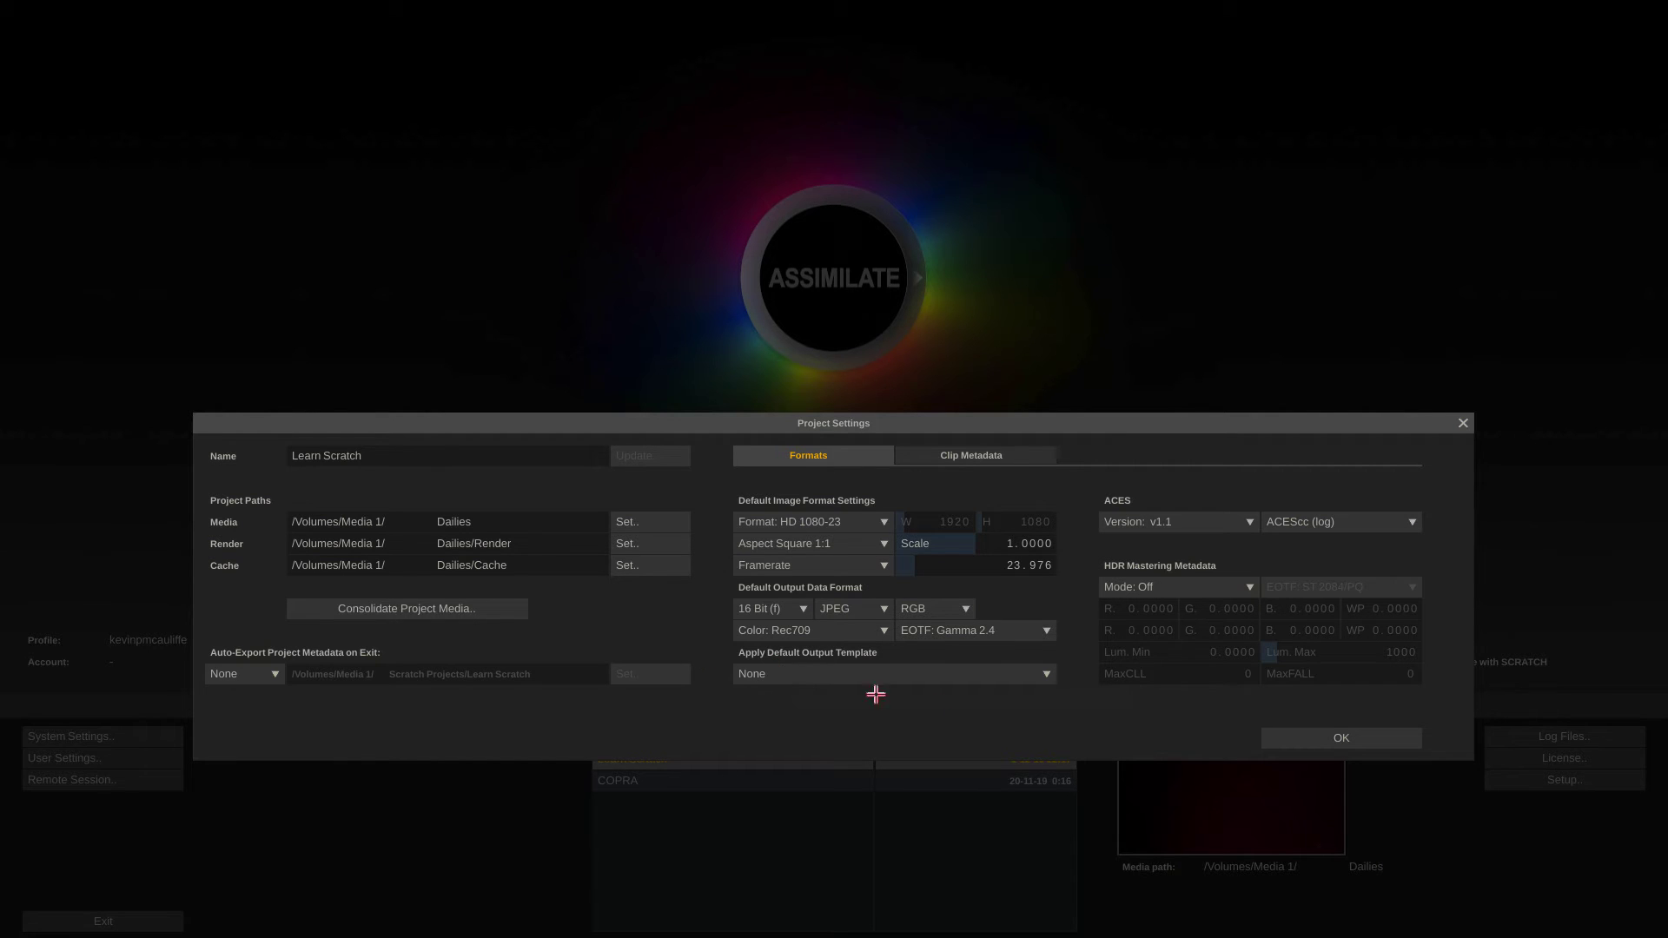
click(1303, 737)
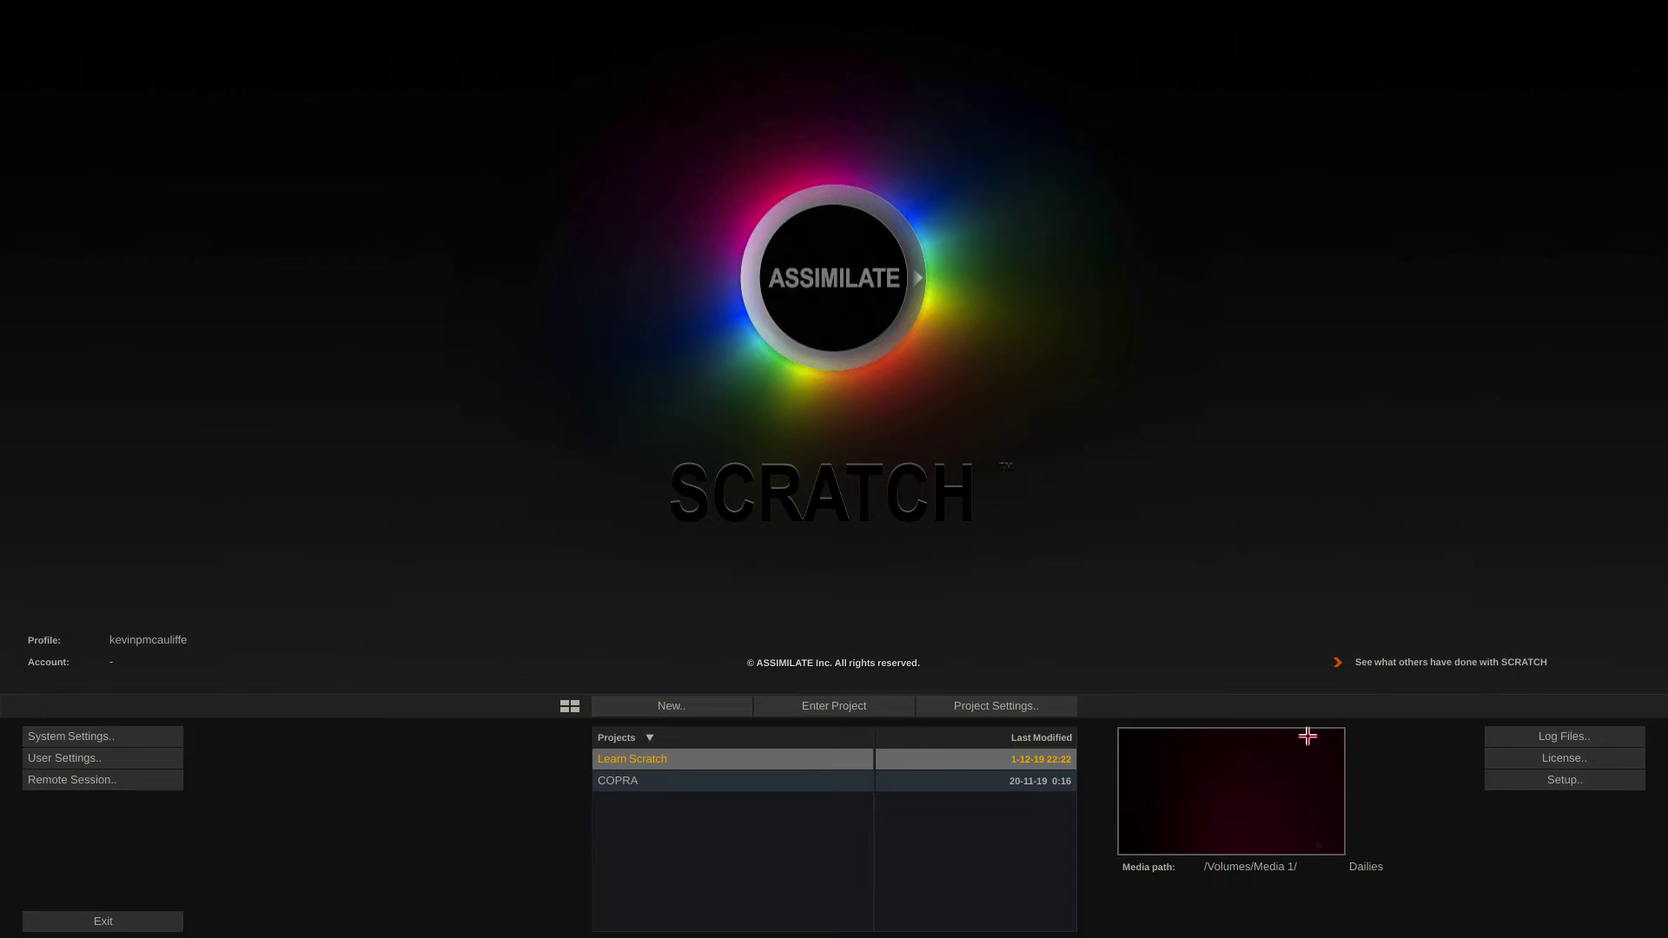
- Reopen Learn Scratch on the Render page showing Card 1's output tree writing Card 1/000000.tif
click(804, 706)
click(1041, 919)
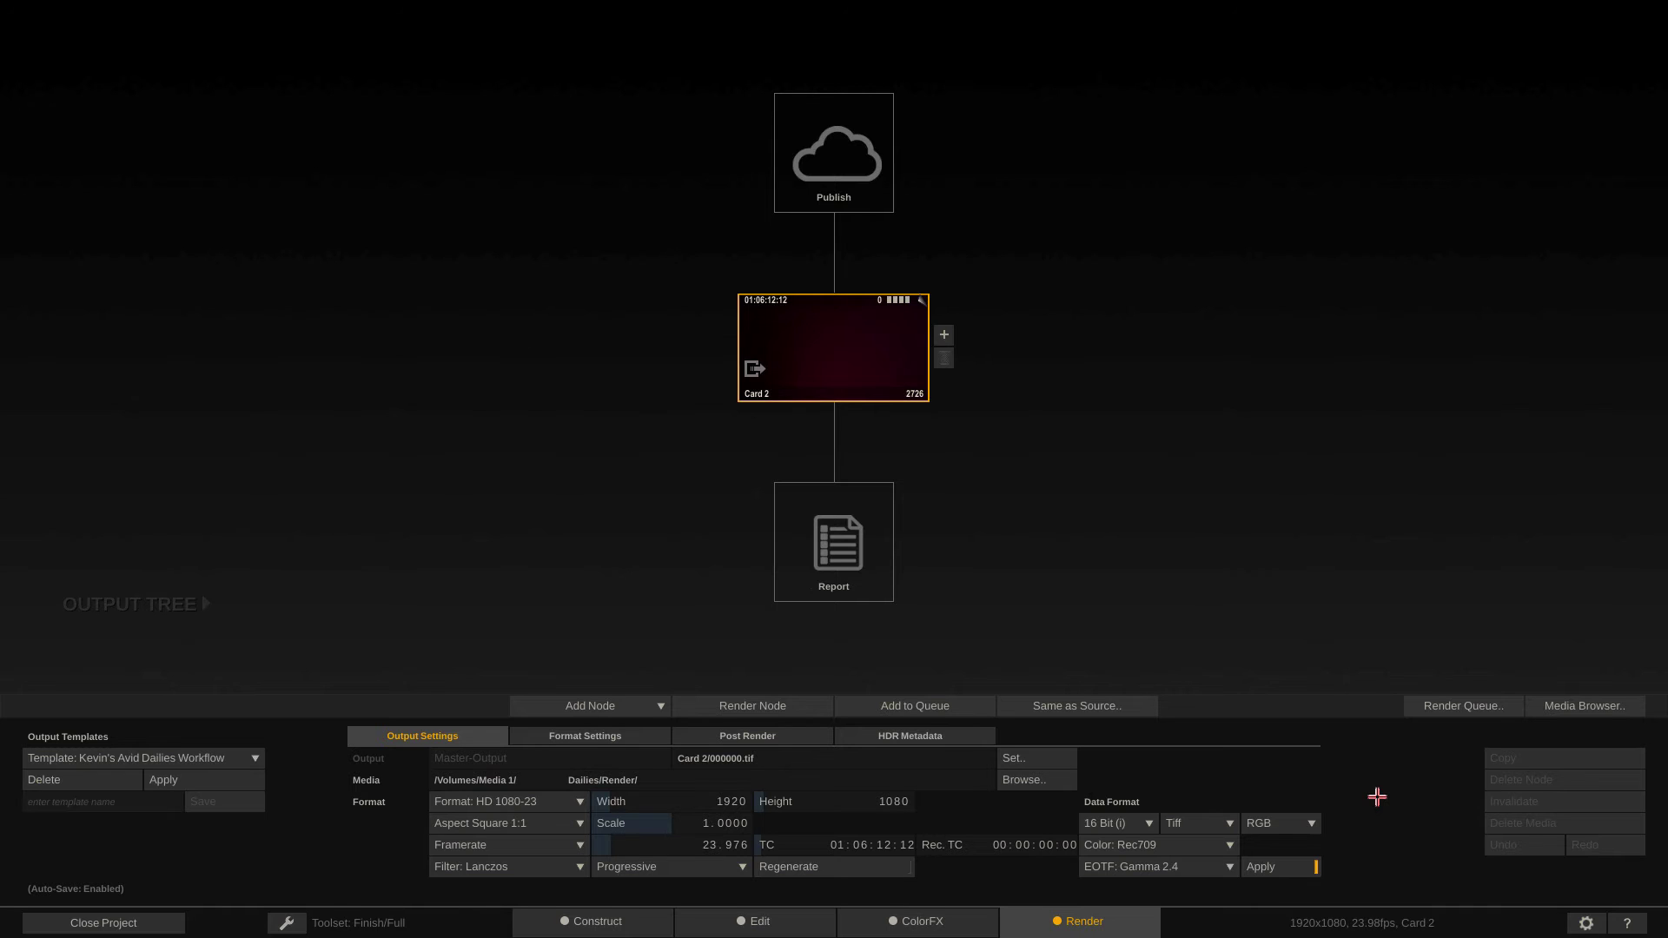
mouse_move(3, 326)
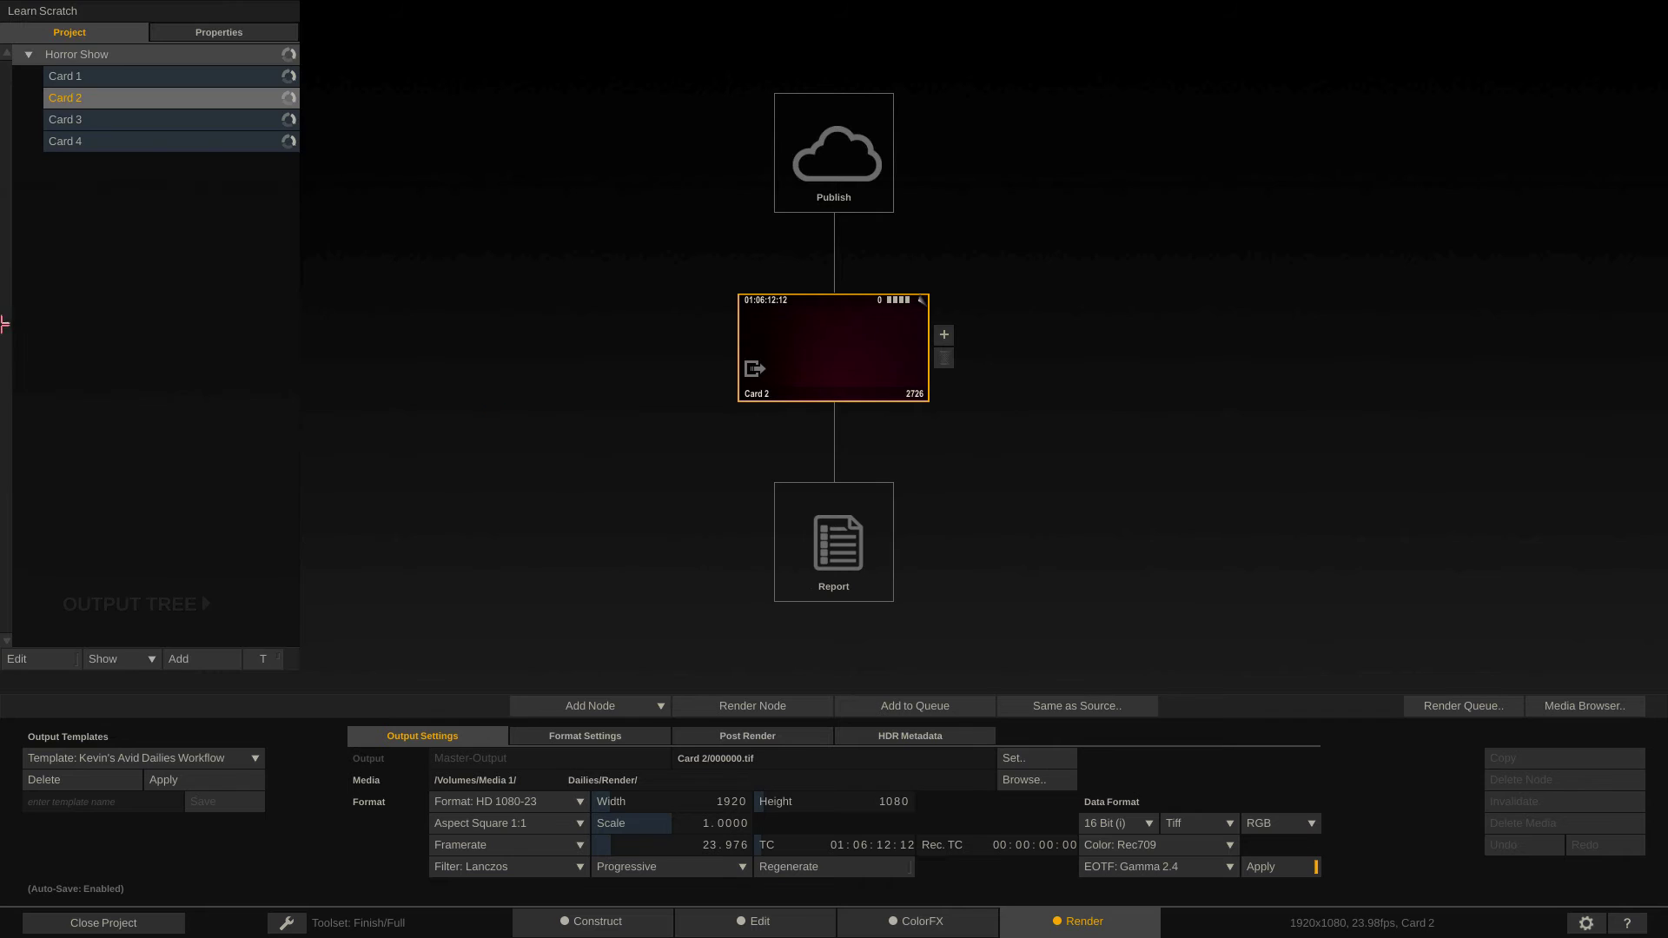
click(134, 77)
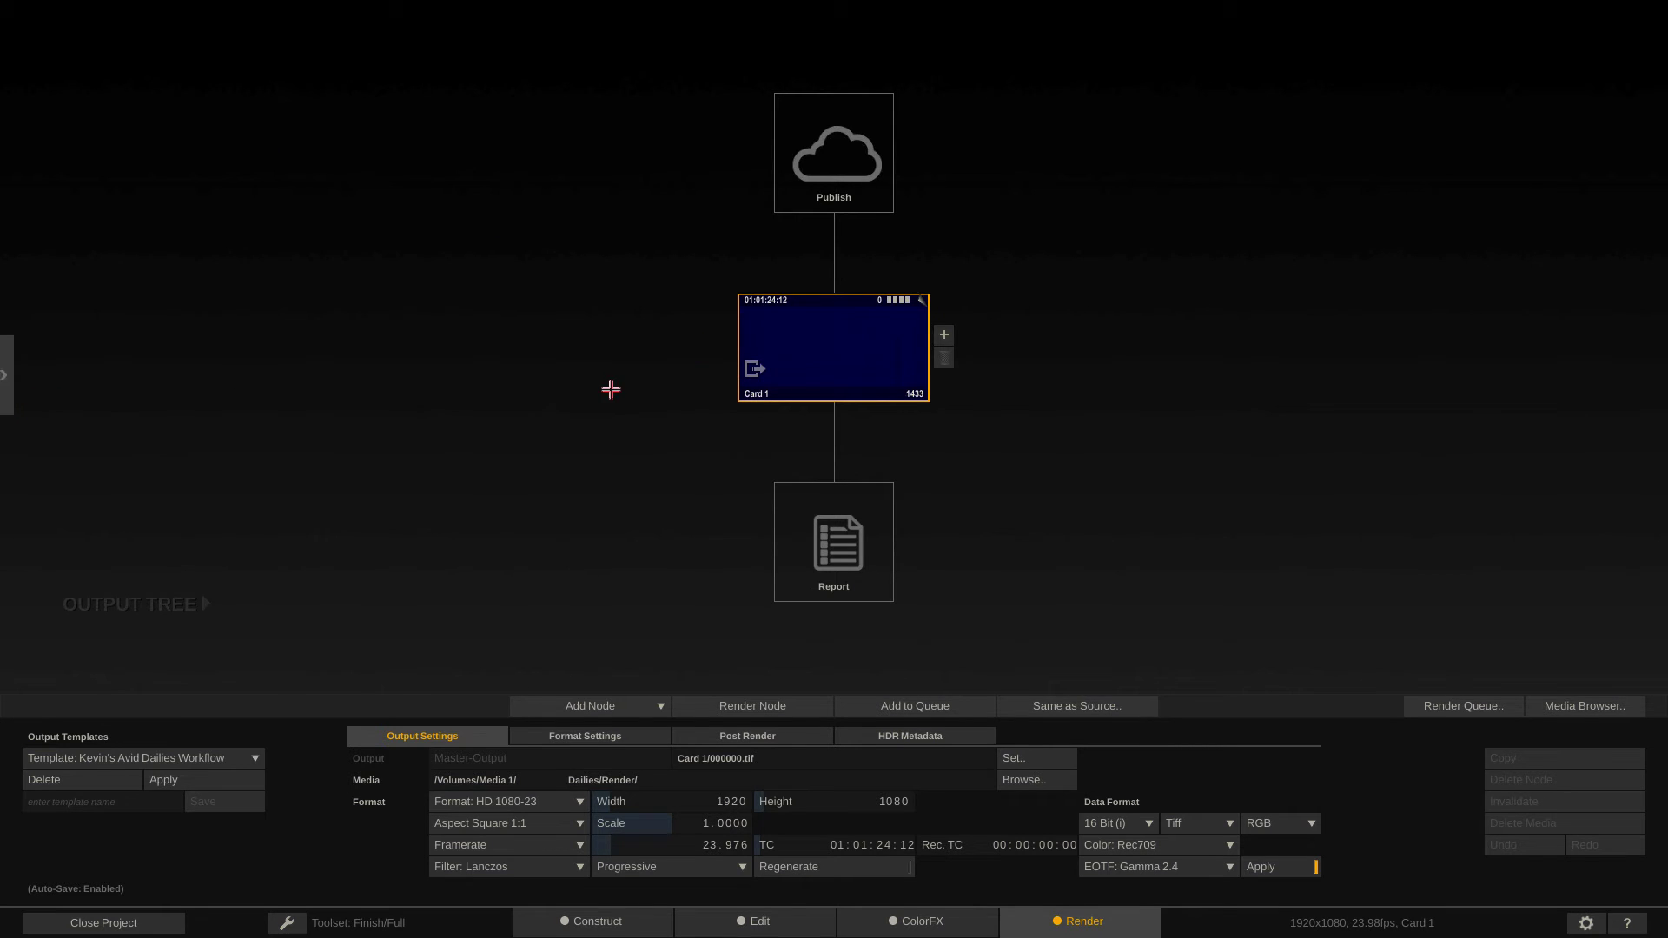
- Select the ProRes 422HQ Dailies output template for Card 1
click(246, 757)
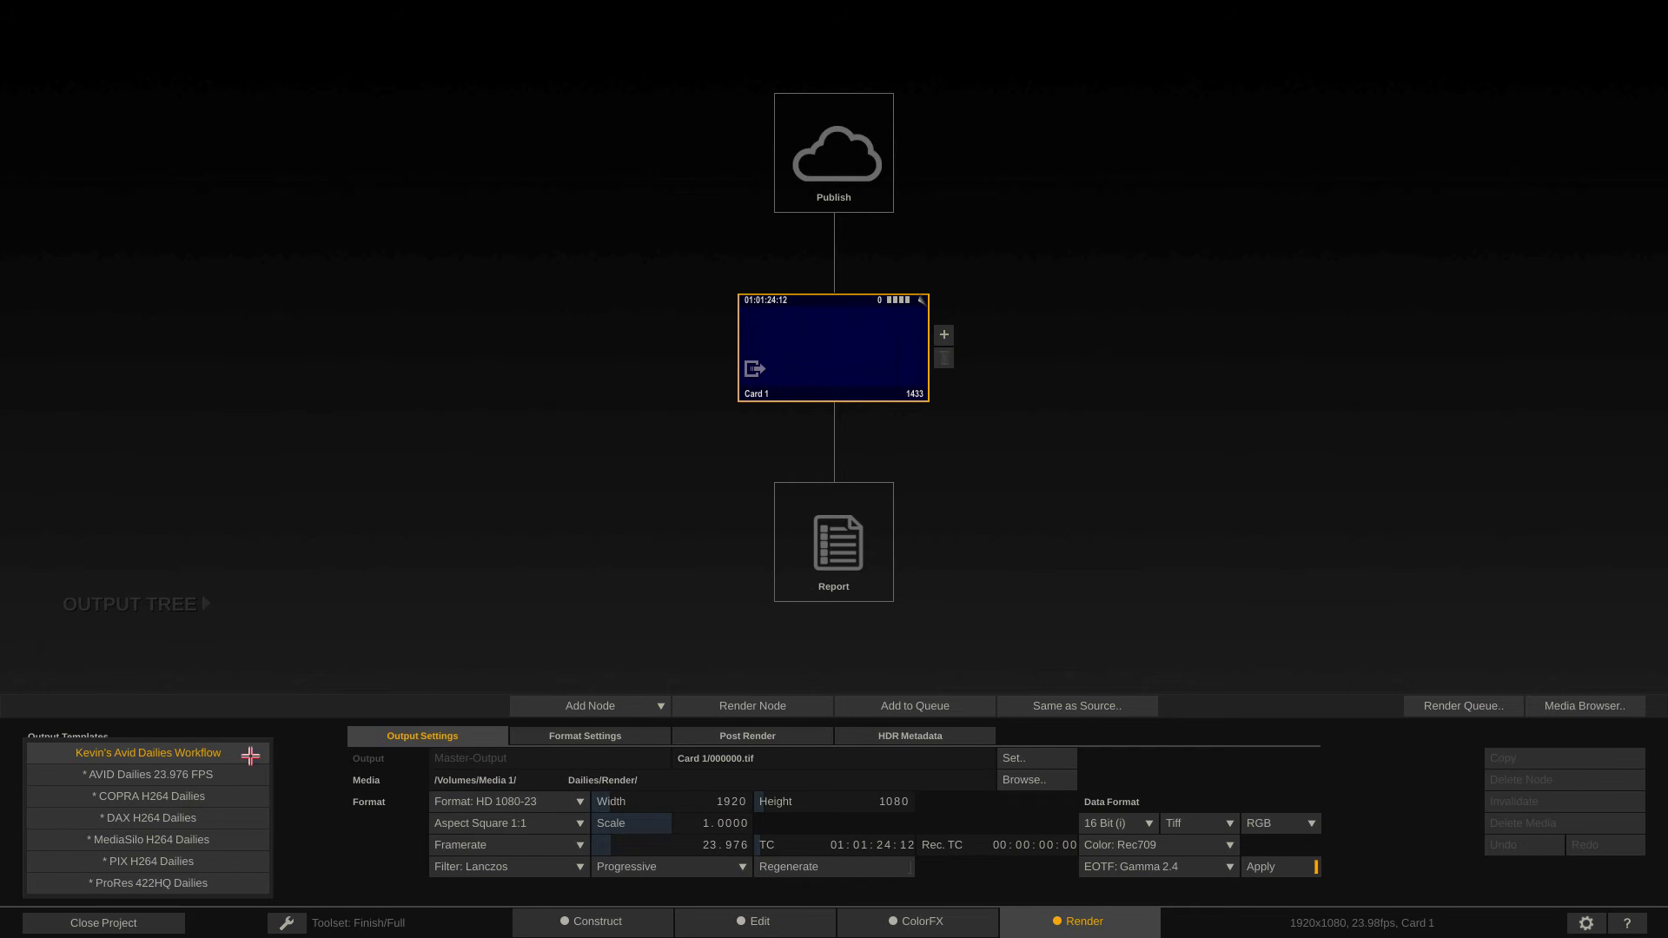
click(213, 883)
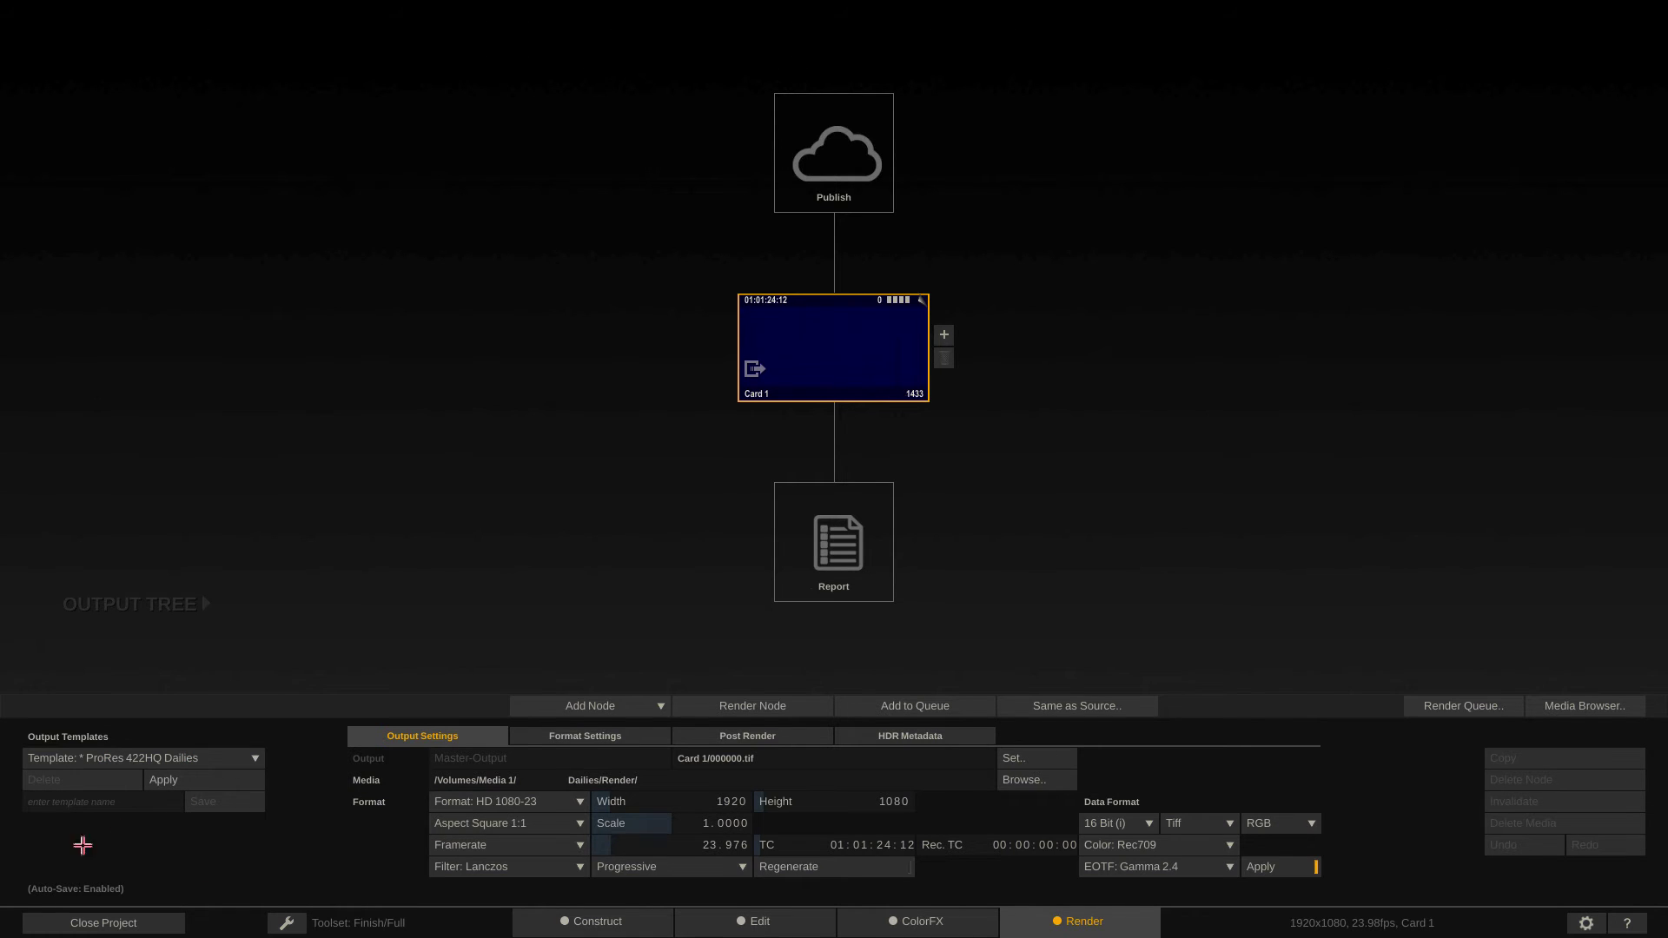
- Apply the ProRes 422HQ Dailies template to Card 1 and pan its node tree into view
click(156, 779)
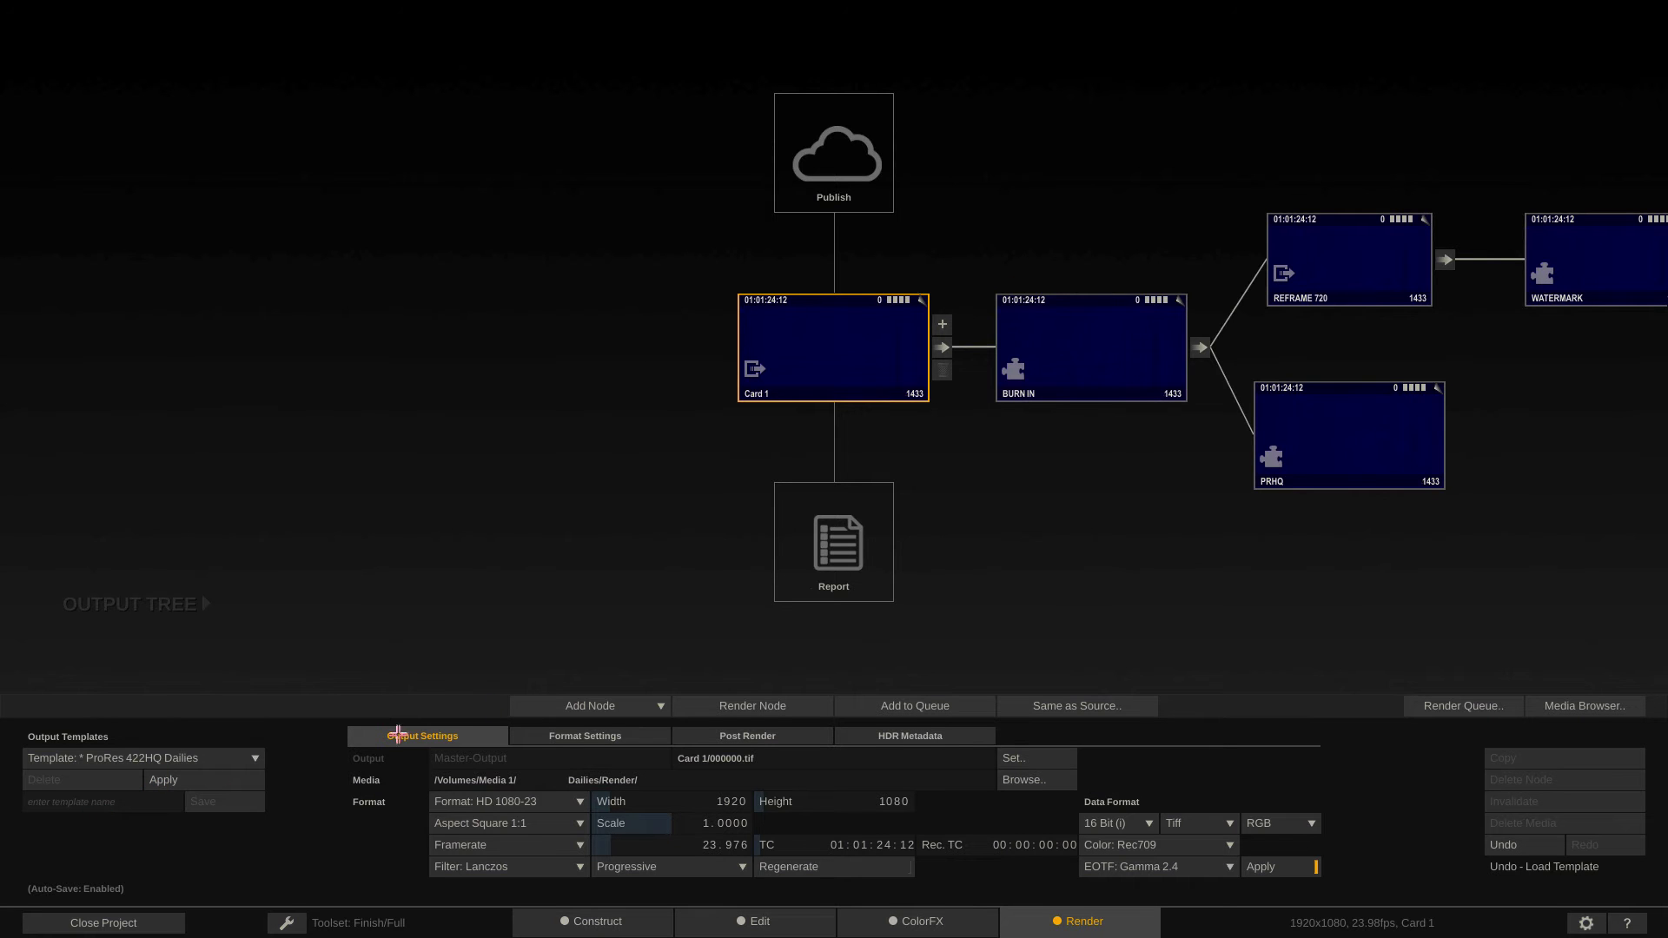
drag(1086, 497, 642, 544)
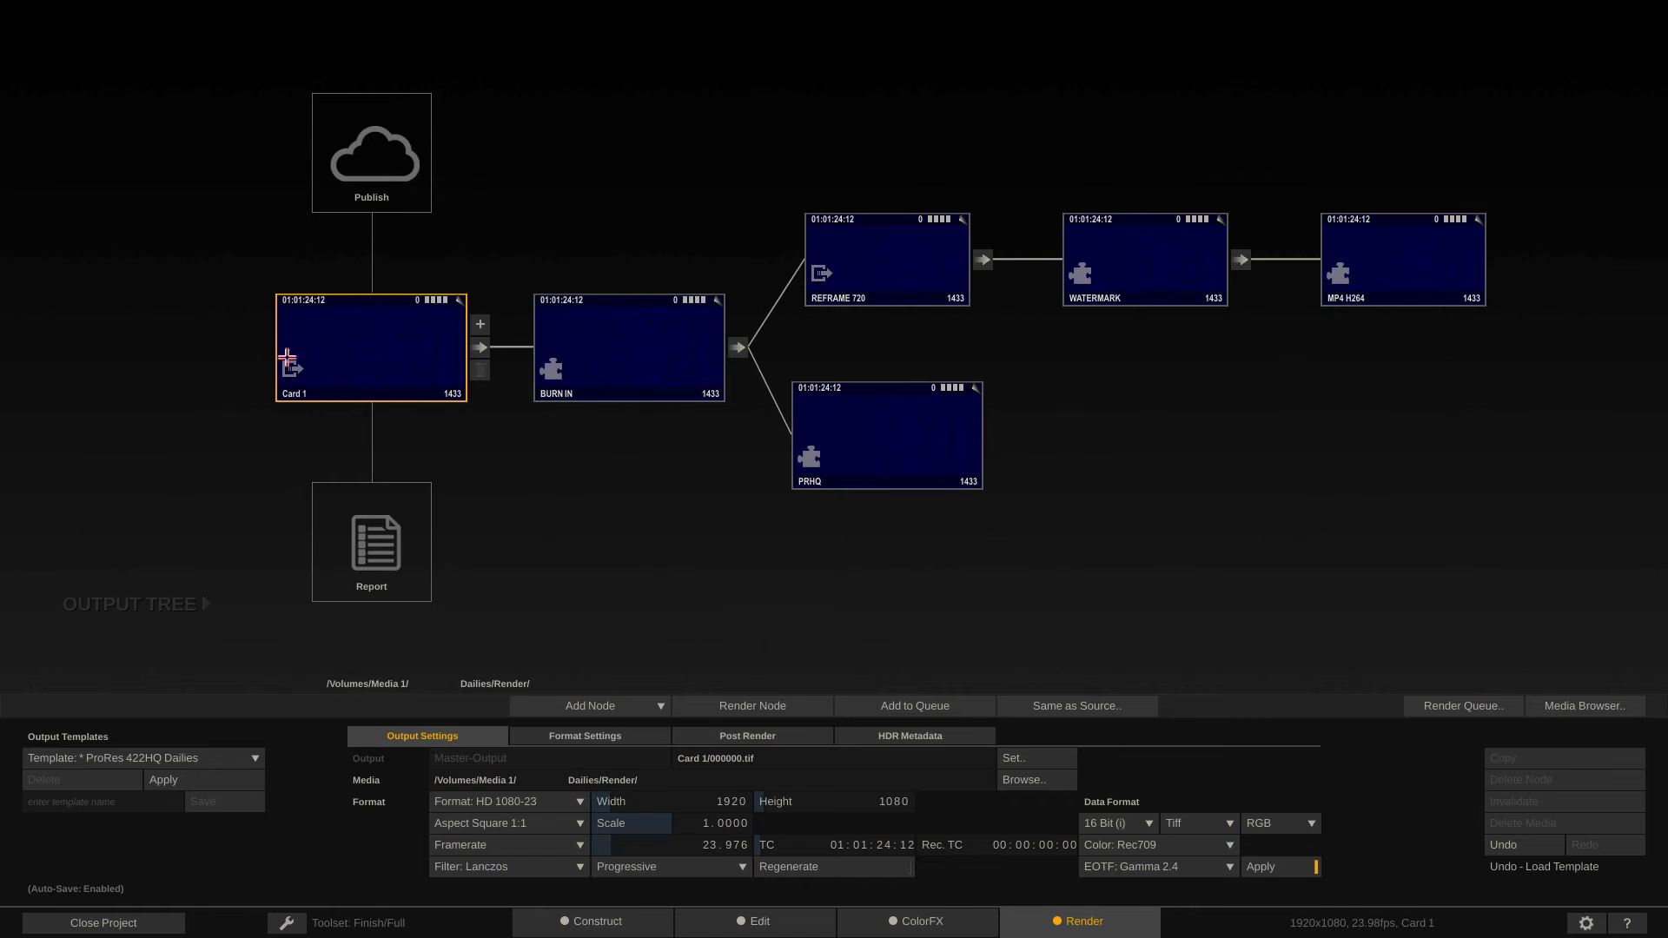
mouse_move(6, 324)
- Delete Card 1's BURN IN branch and apply the AVID Dailies 23.976 FPS template instead
click(637, 353)
click(738, 370)
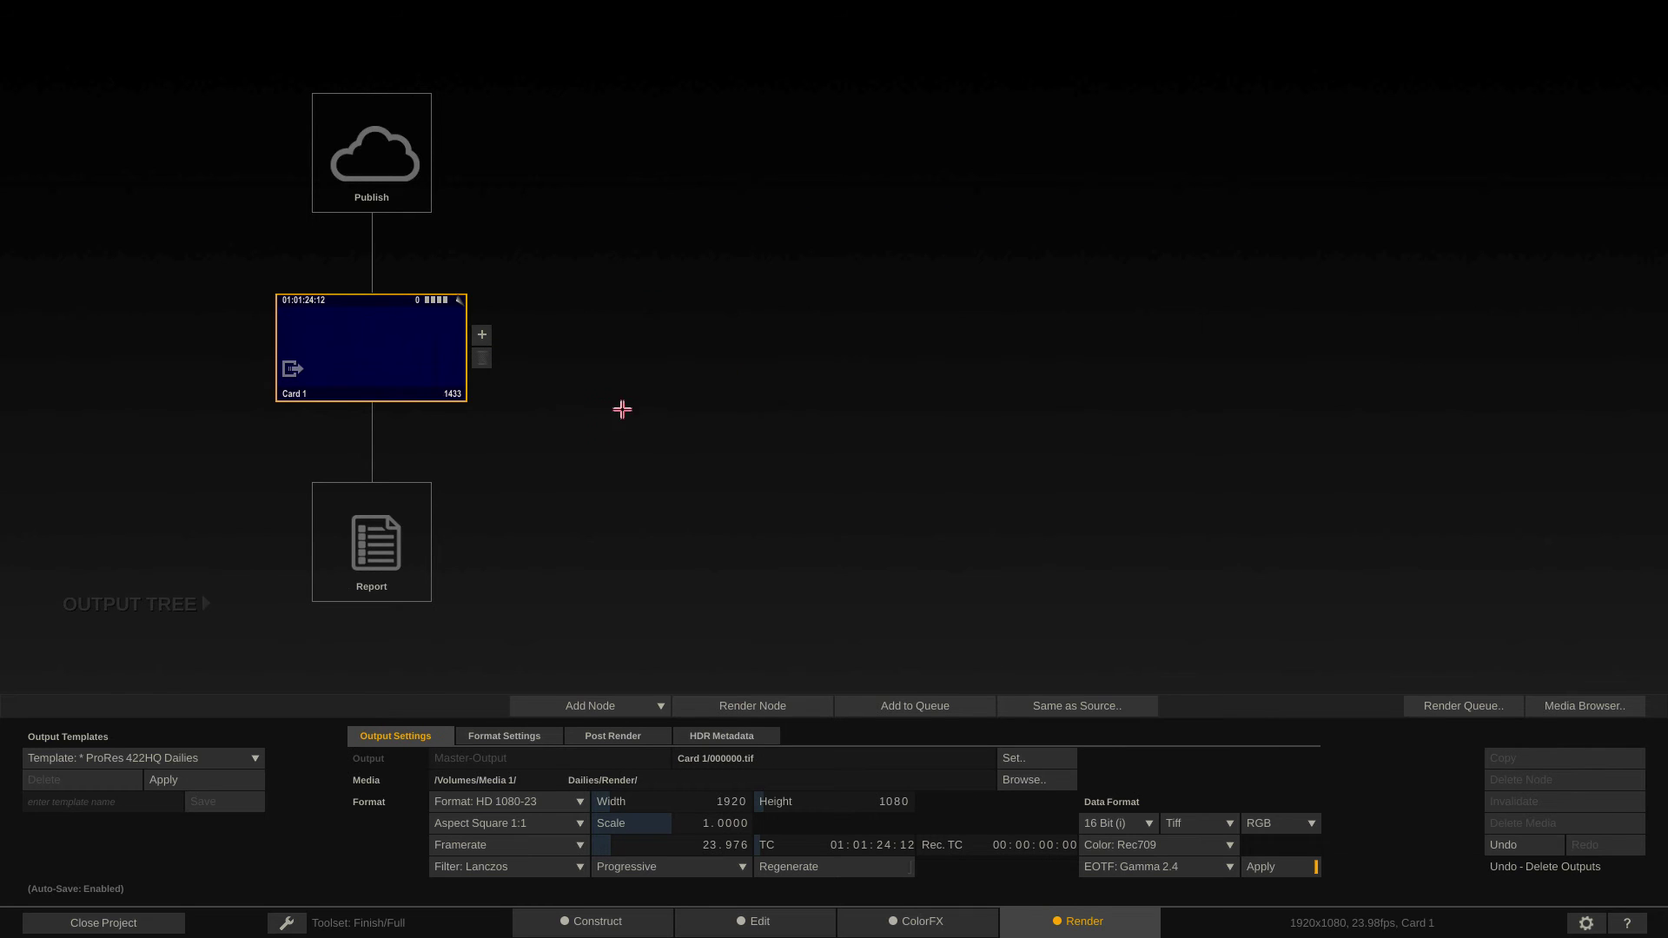
click(232, 761)
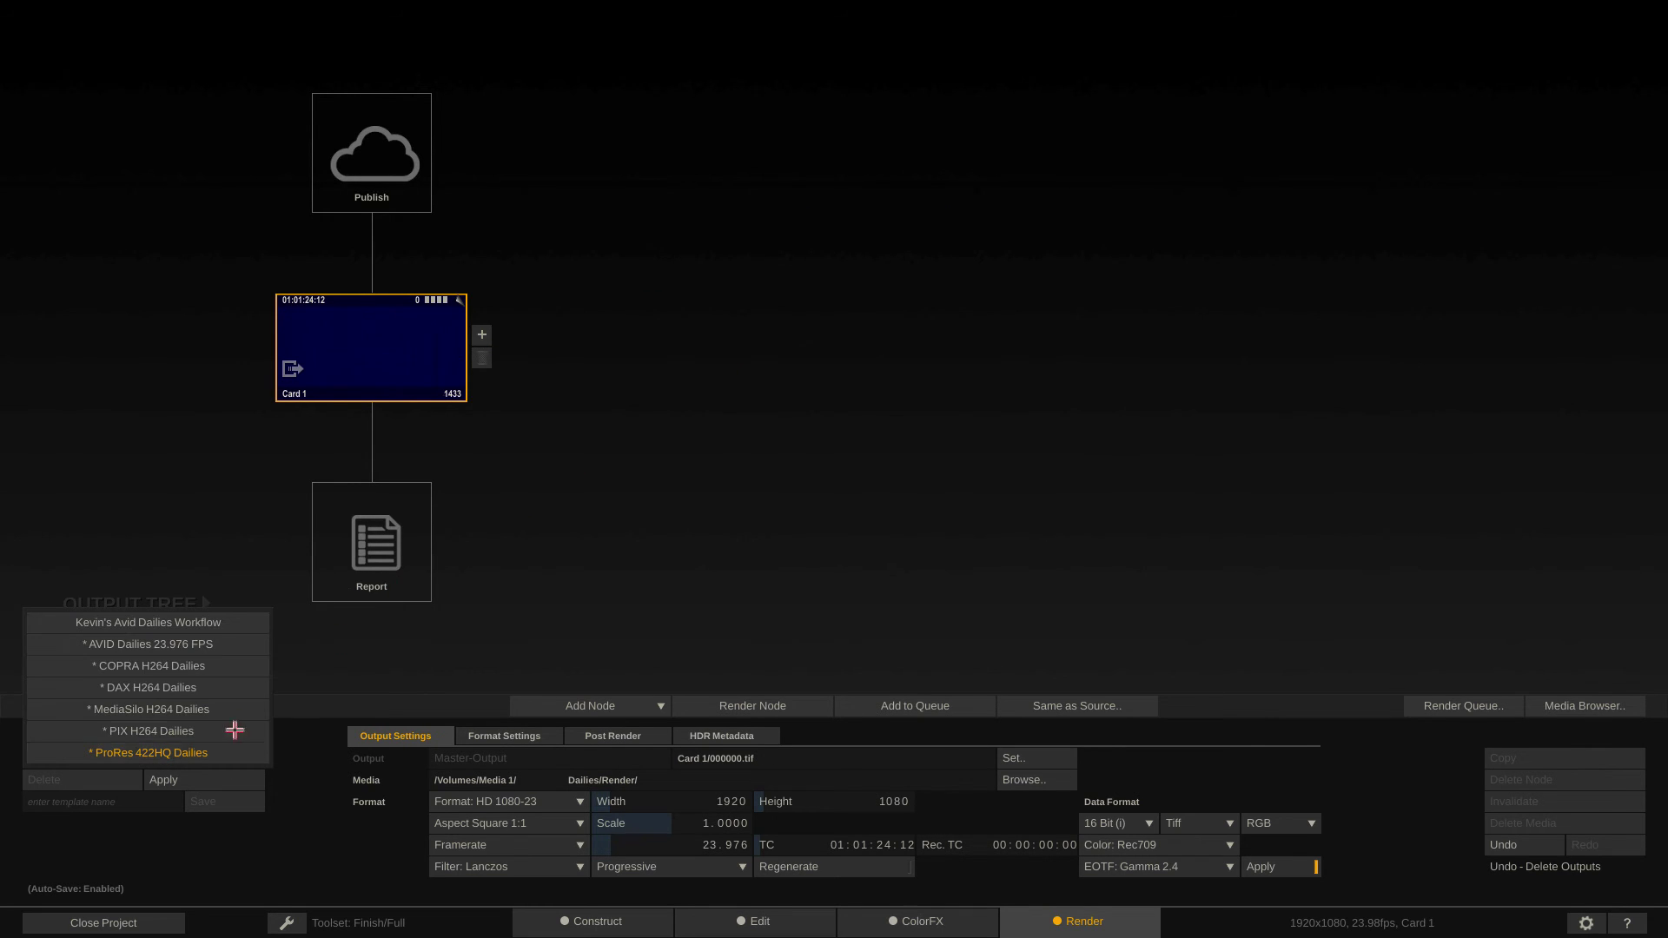
click(224, 644)
click(170, 779)
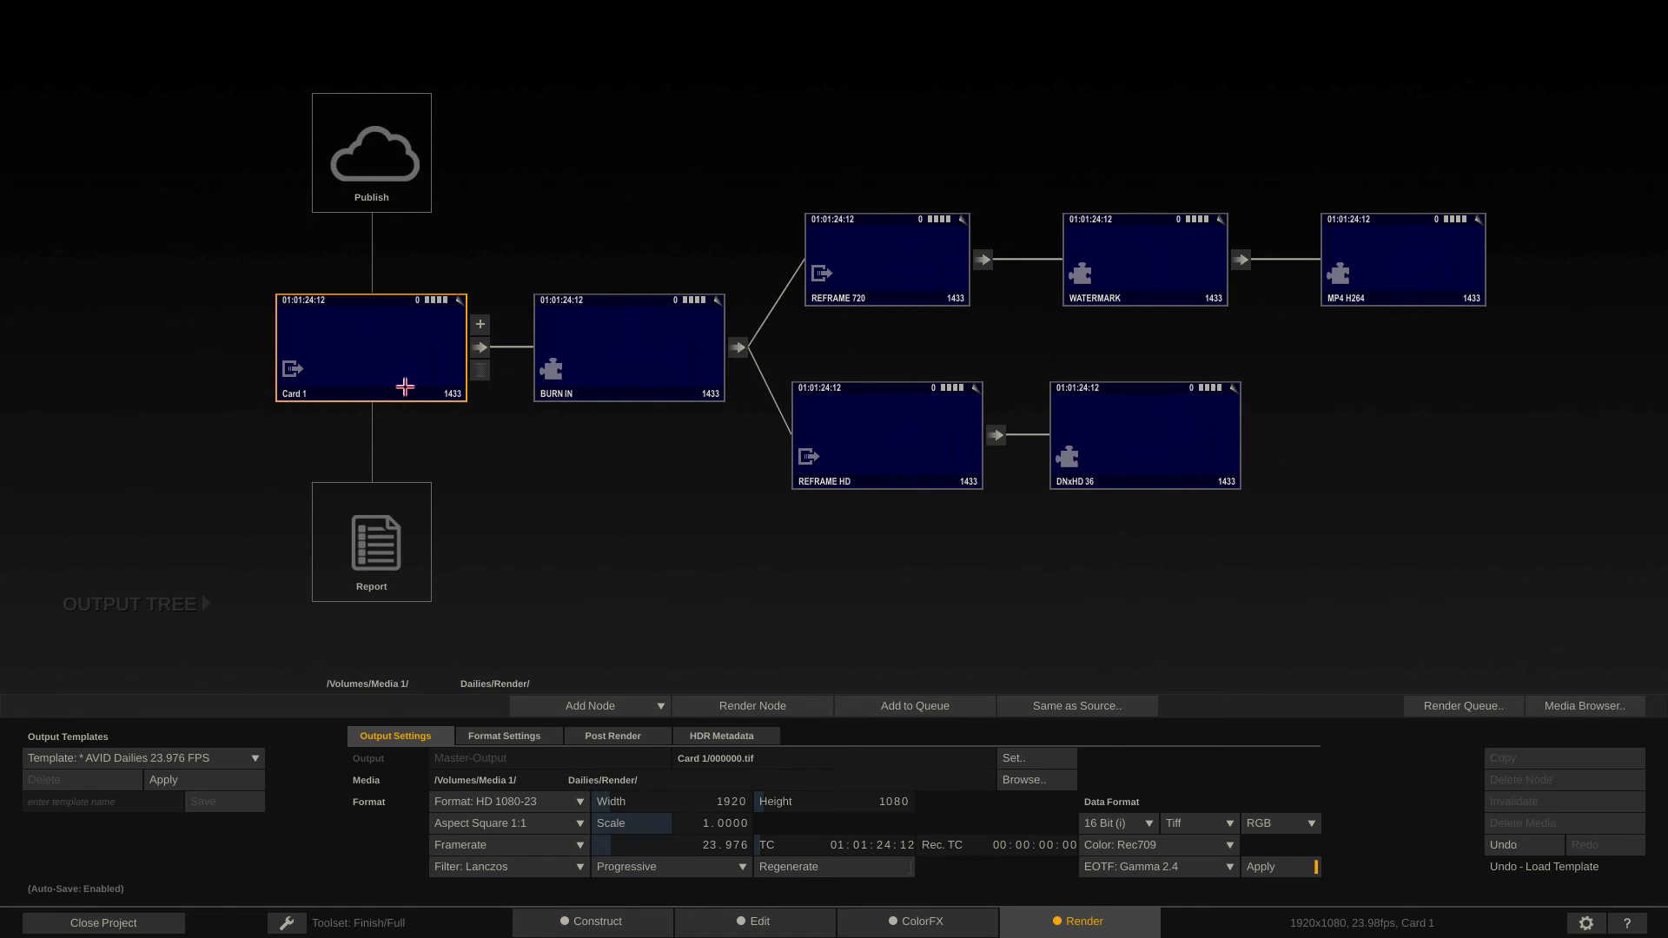
- Apply the COPRA H264 Dailies template to Card 2's output tree
mouse_move(3, 374)
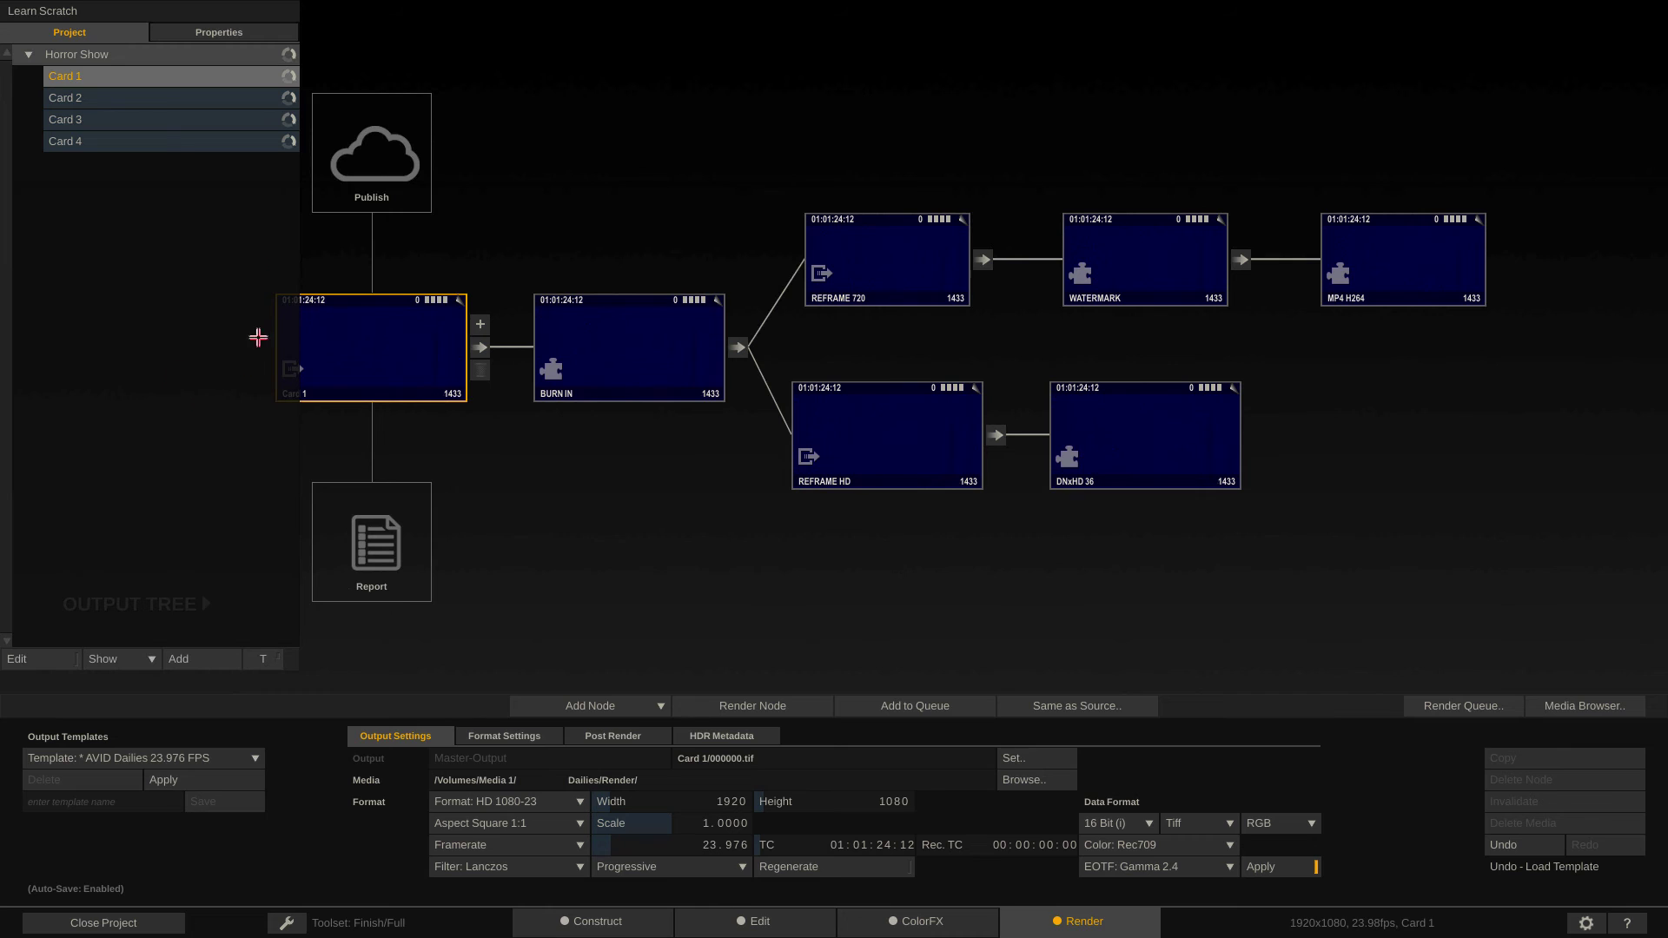
click(133, 104)
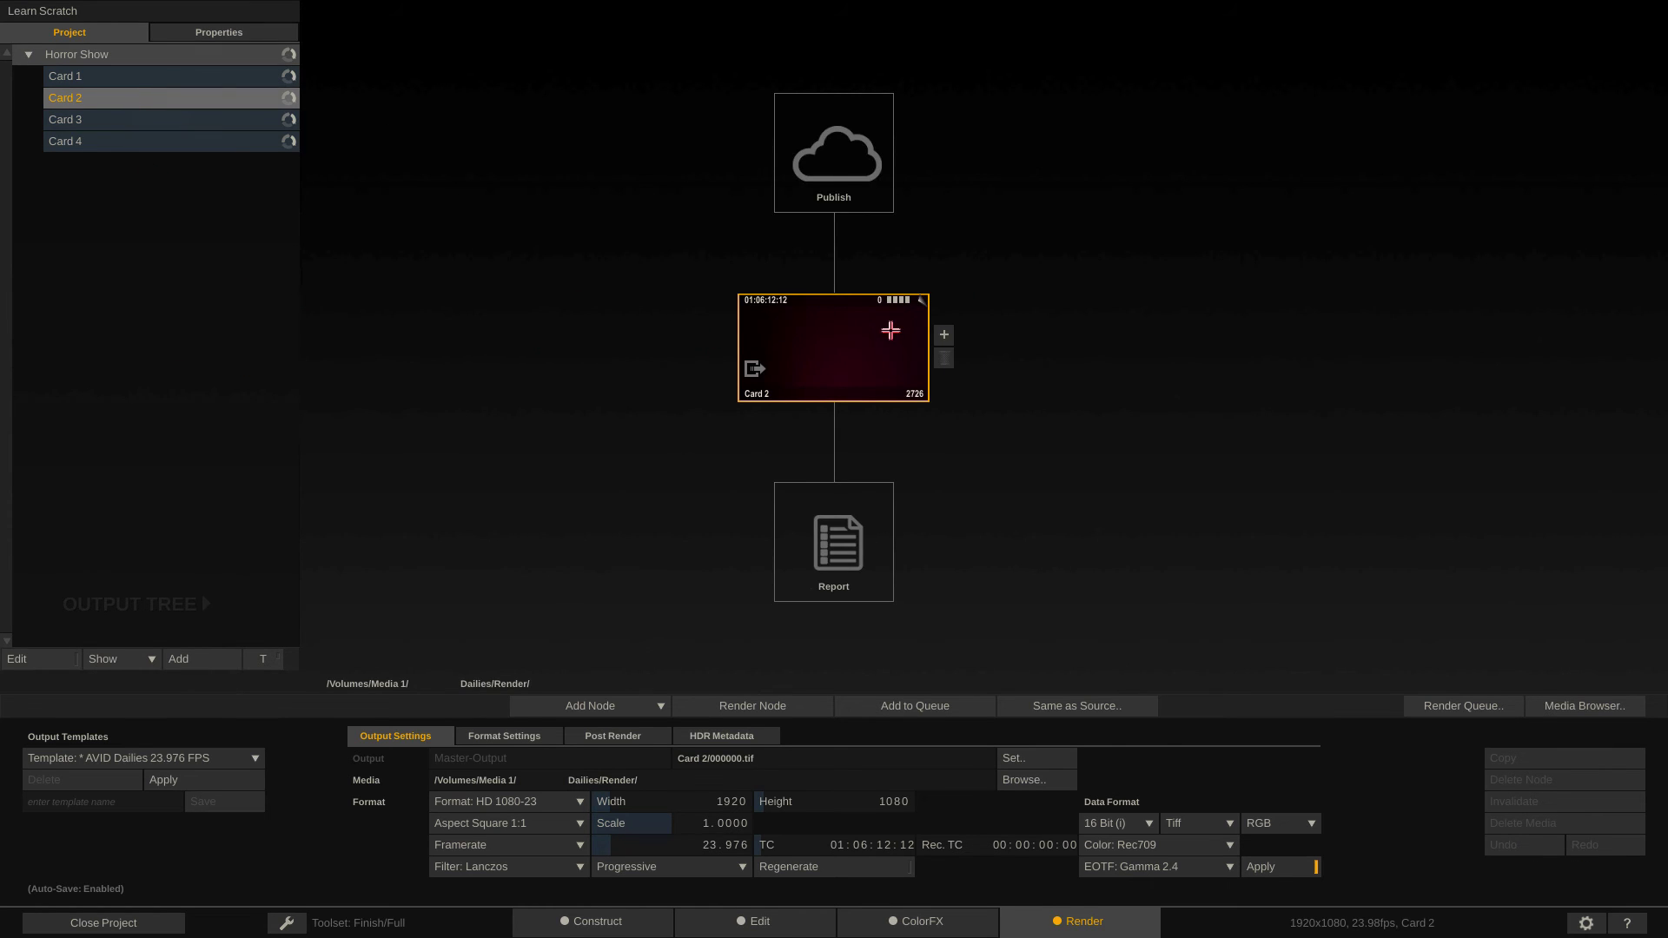
click(252, 757)
click(135, 775)
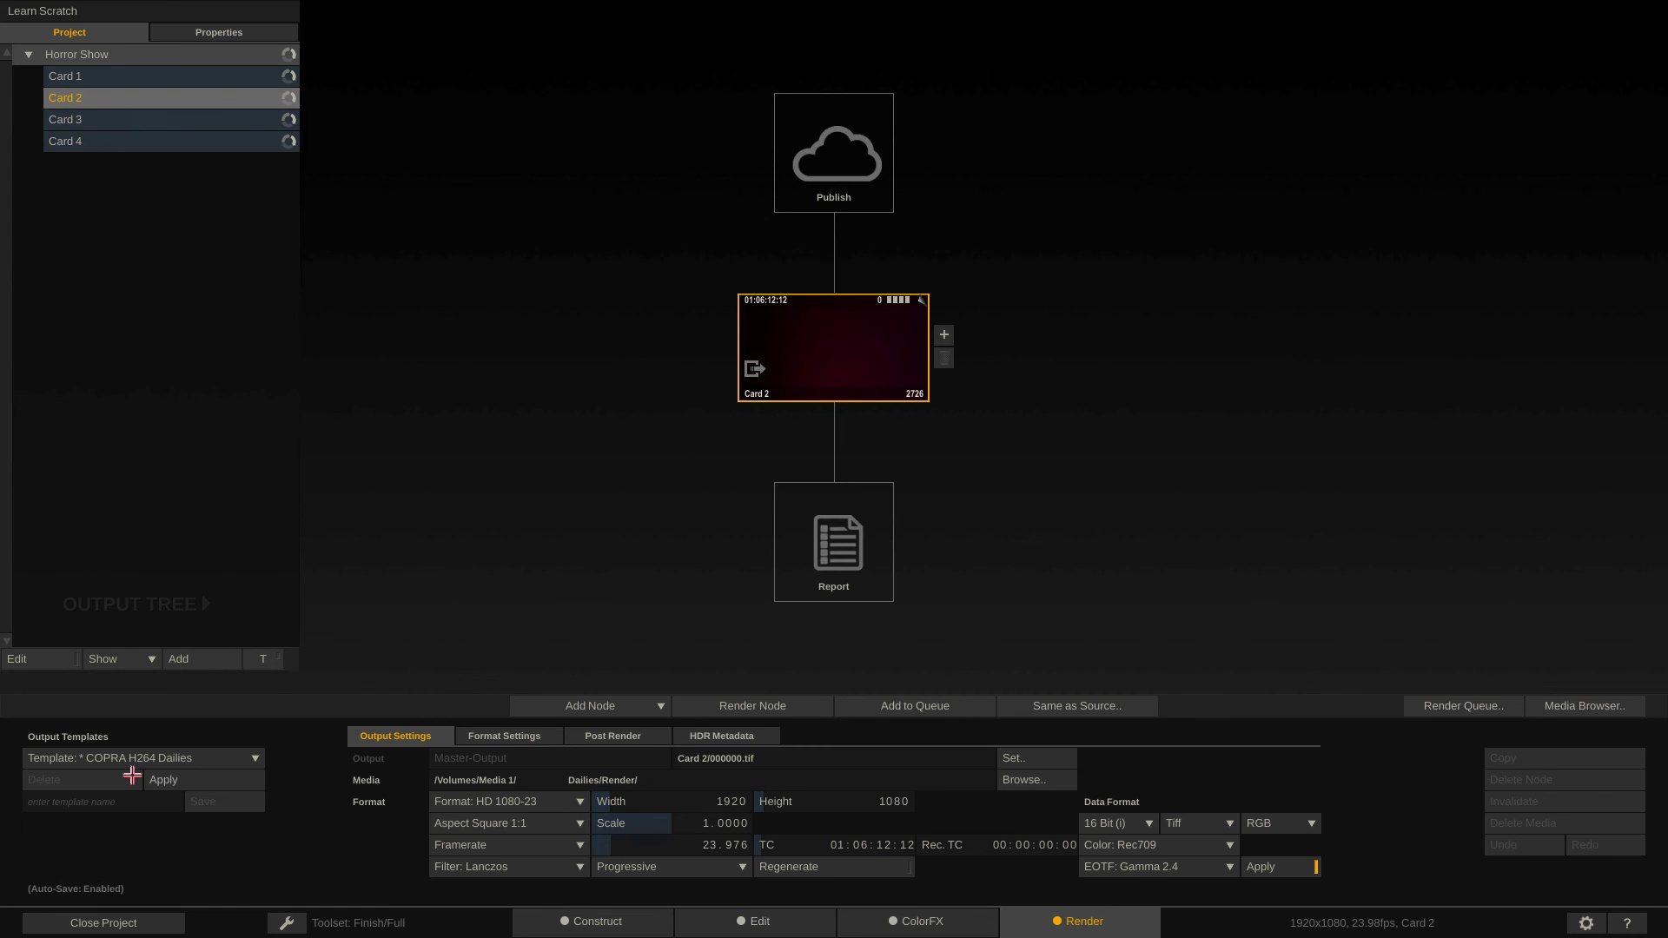
click(198, 781)
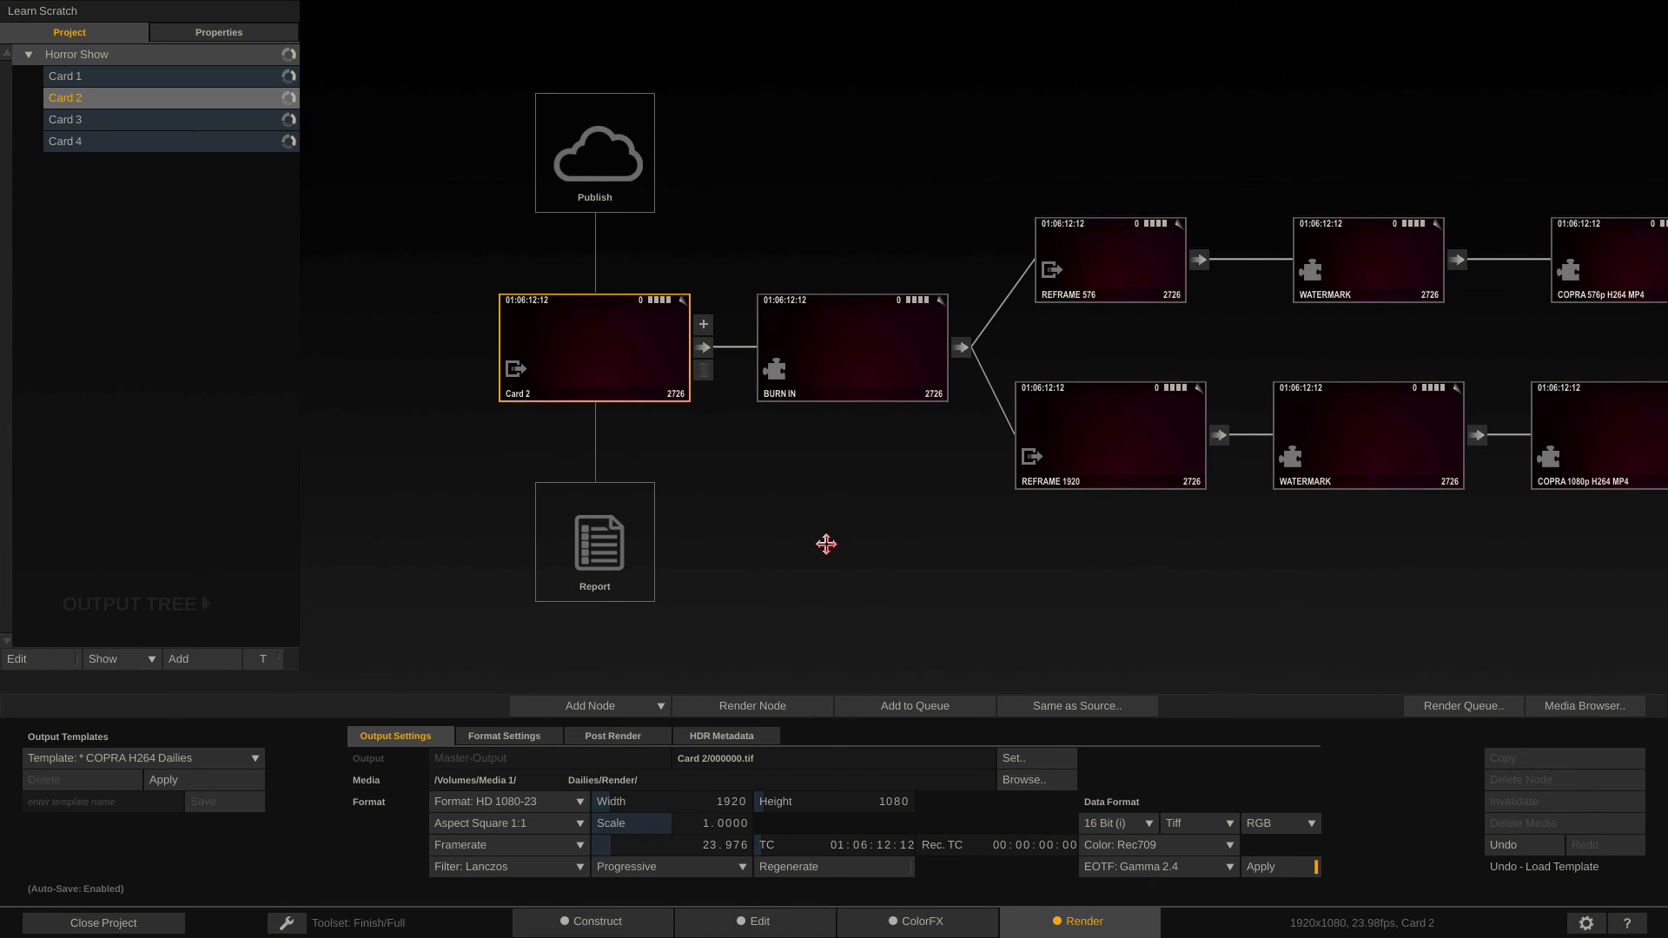
- Apply the PIX H264 Dailies template to Card 3
click(118, 122)
click(215, 756)
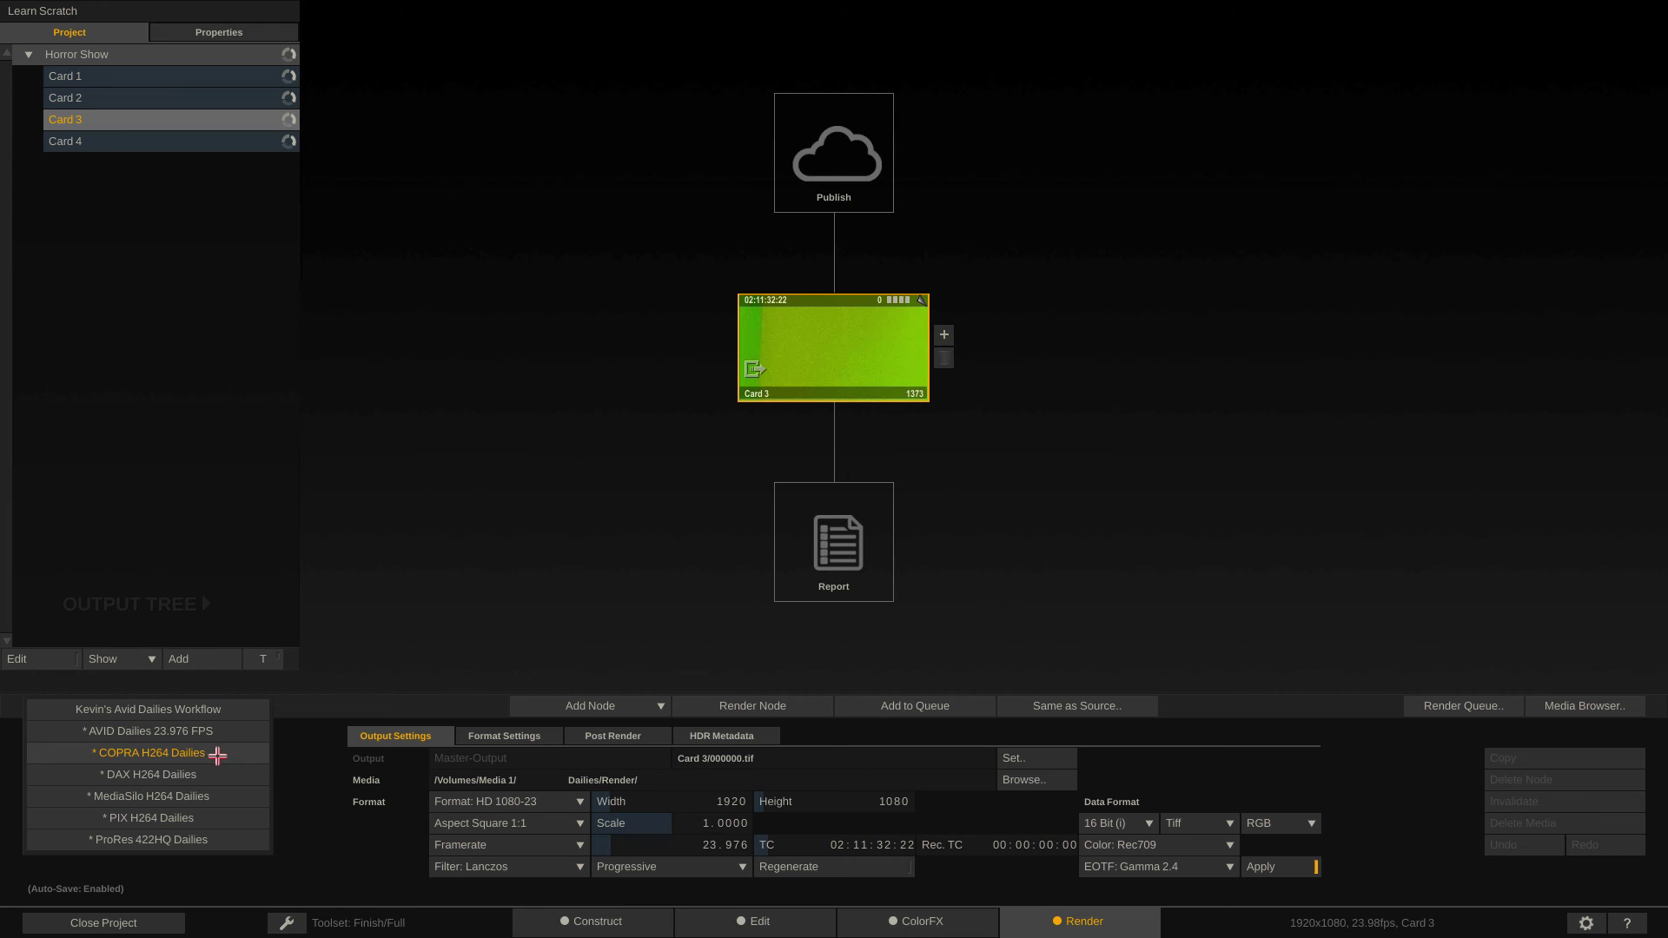
click(199, 817)
click(163, 780)
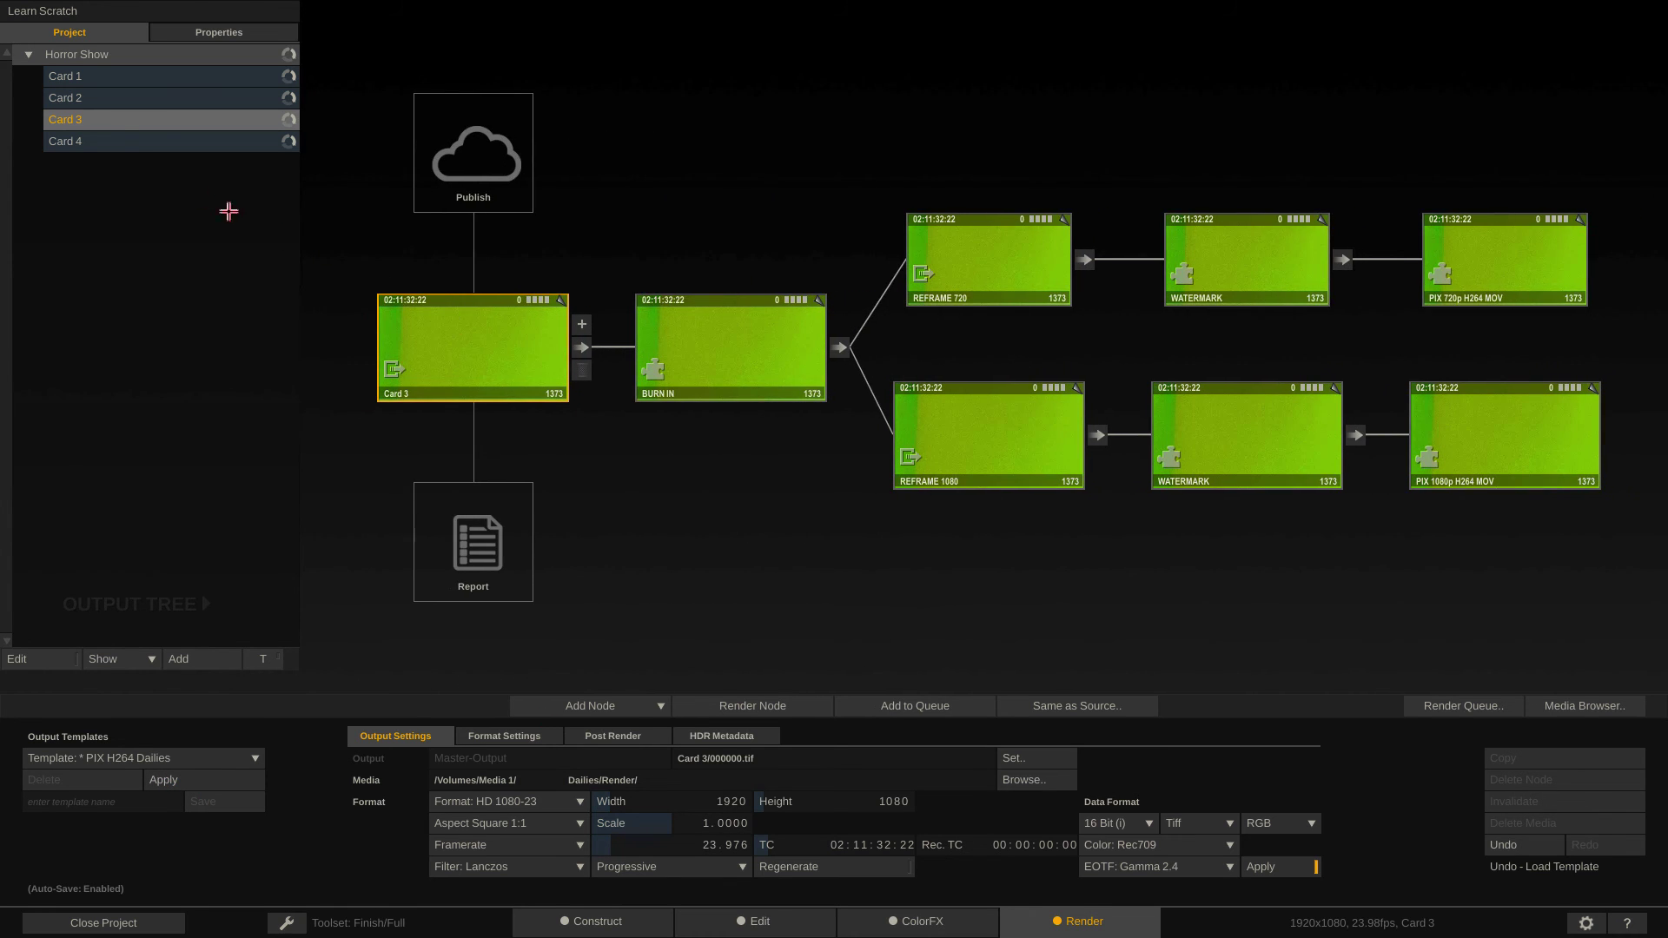
- Give Card 4 the ProRes 422HQ Dailies outputs, replacing the PIX tree applied first
click(112, 142)
click(226, 776)
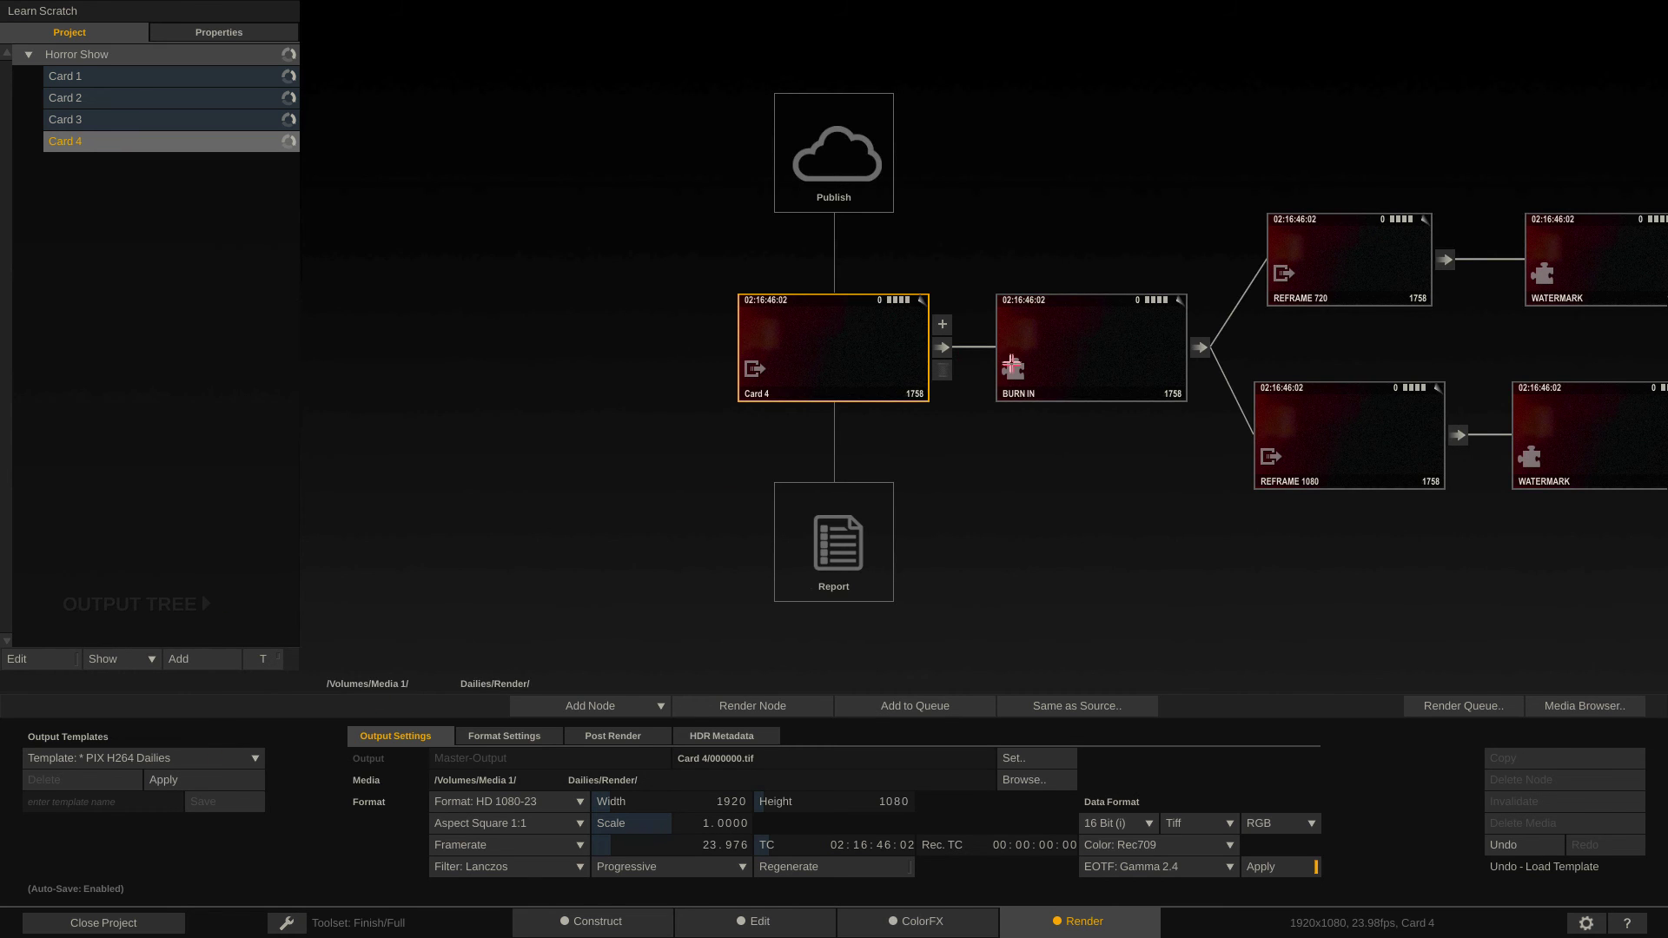
click(1075, 356)
key(Delete)
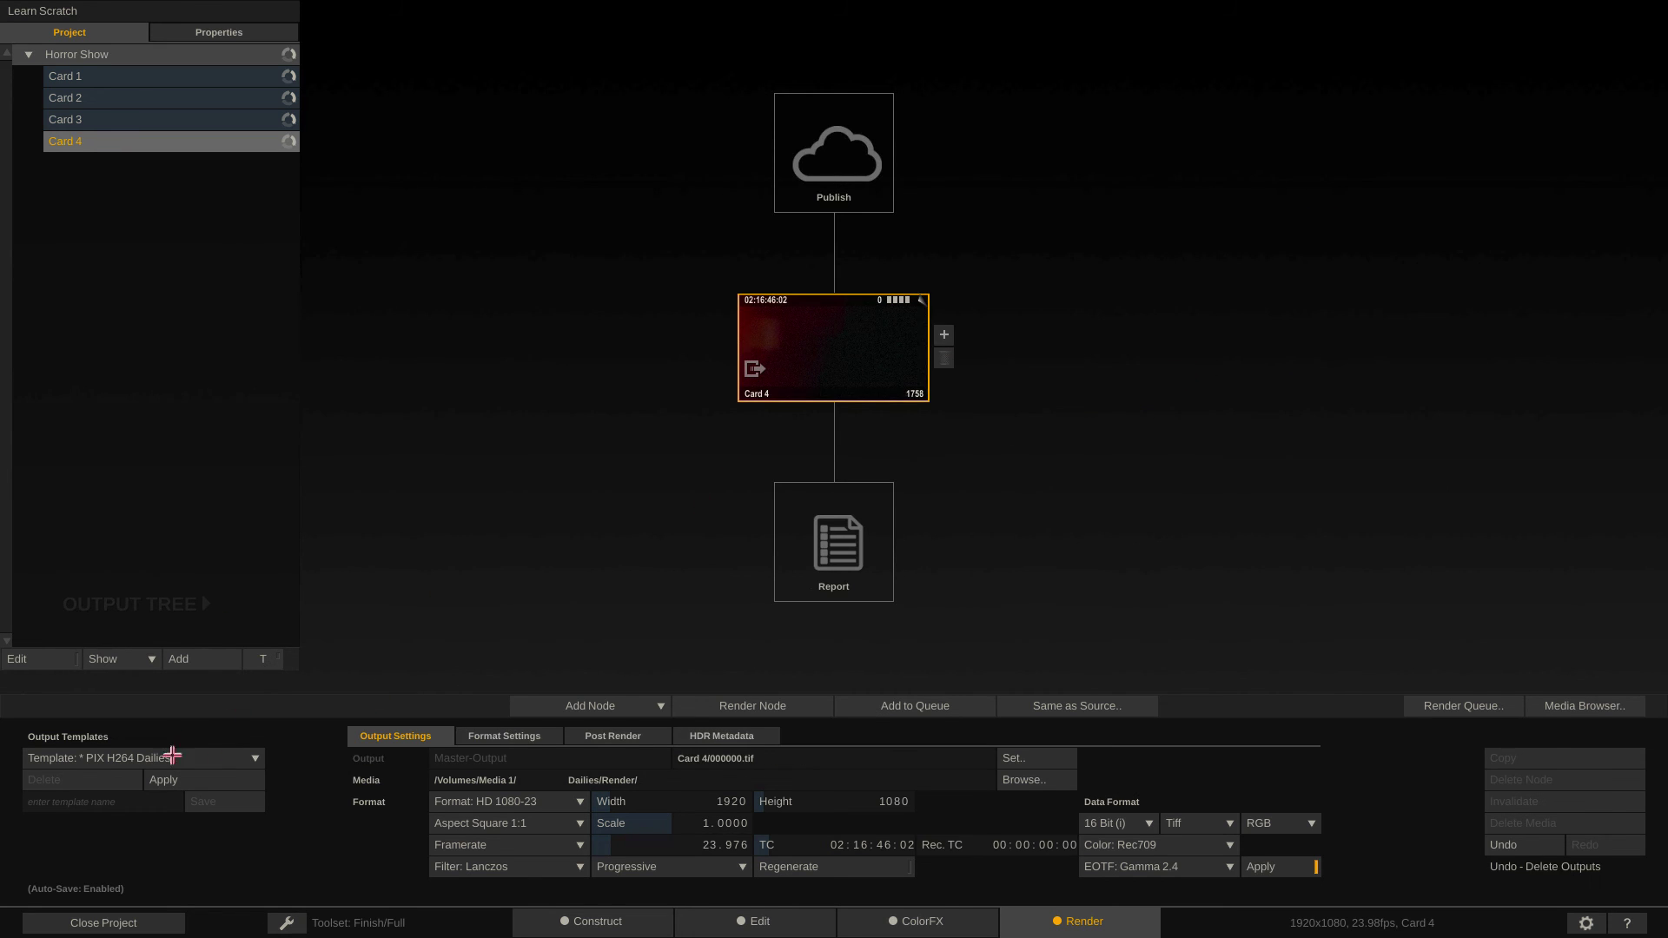
click(172, 757)
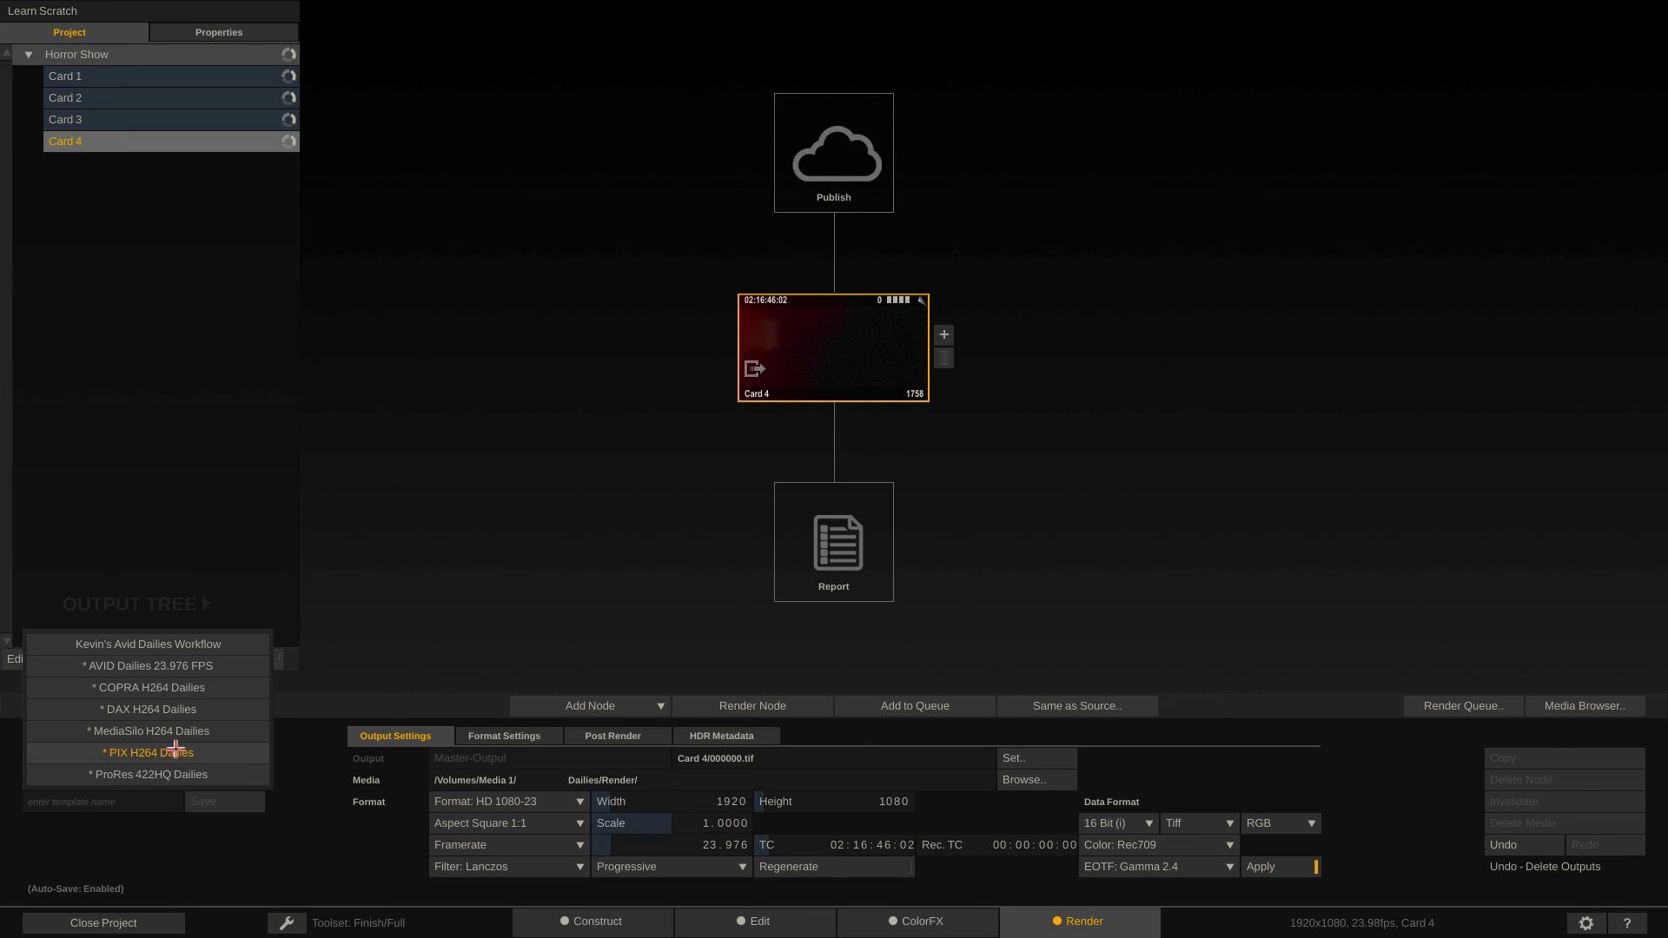
click(171, 774)
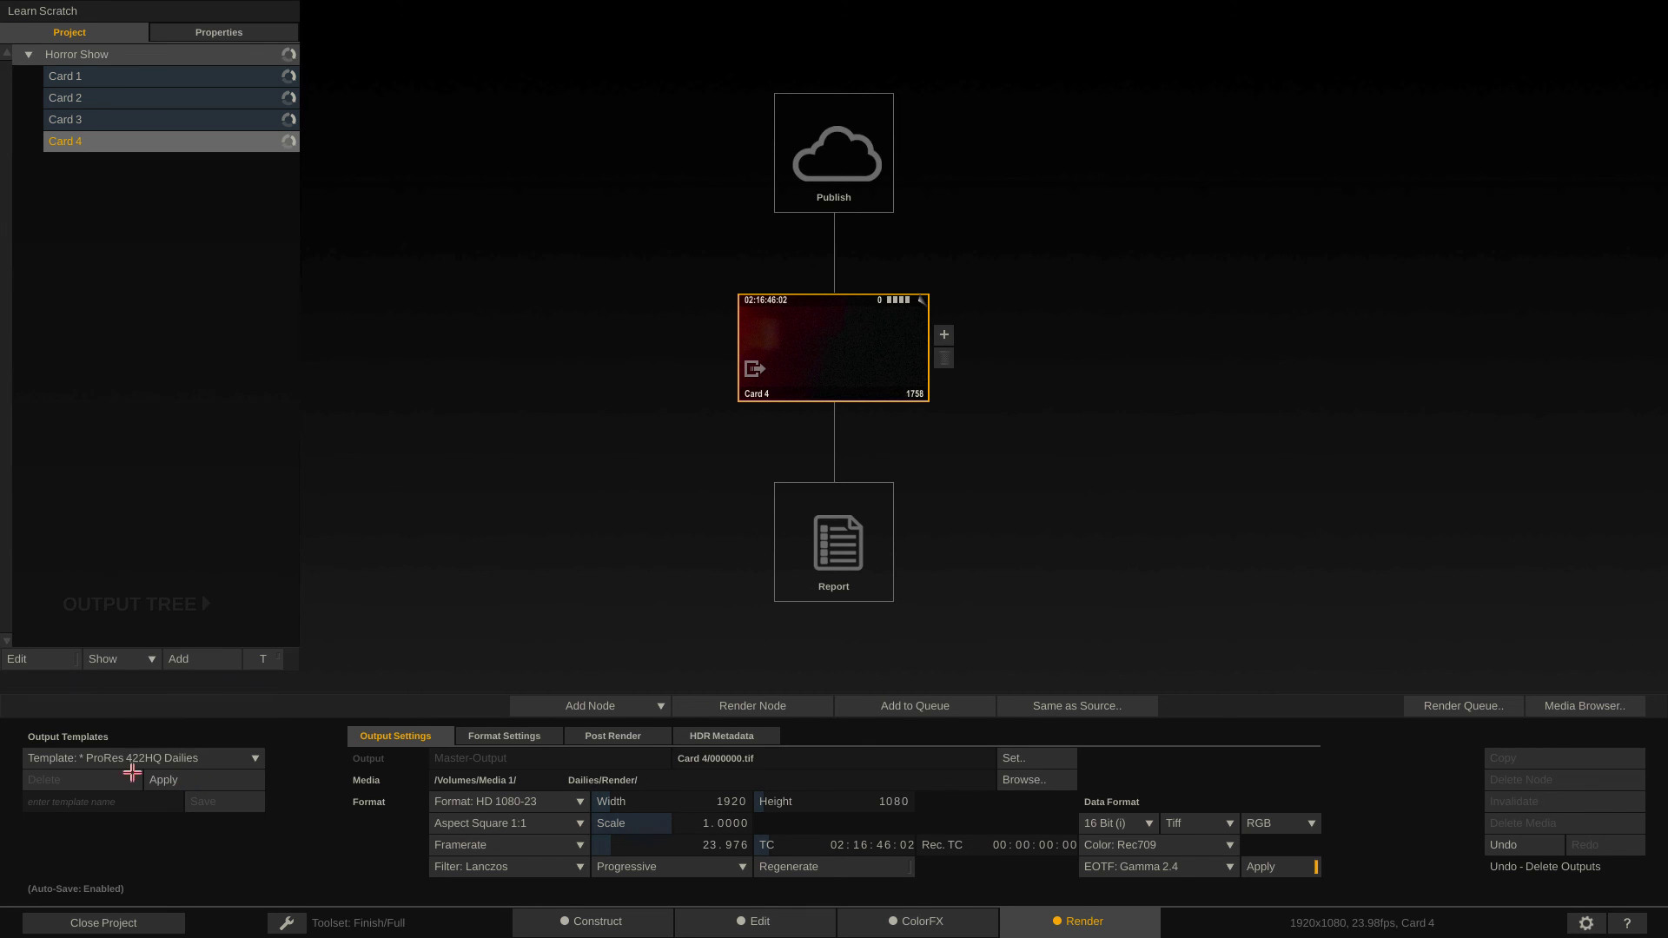
click(162, 781)
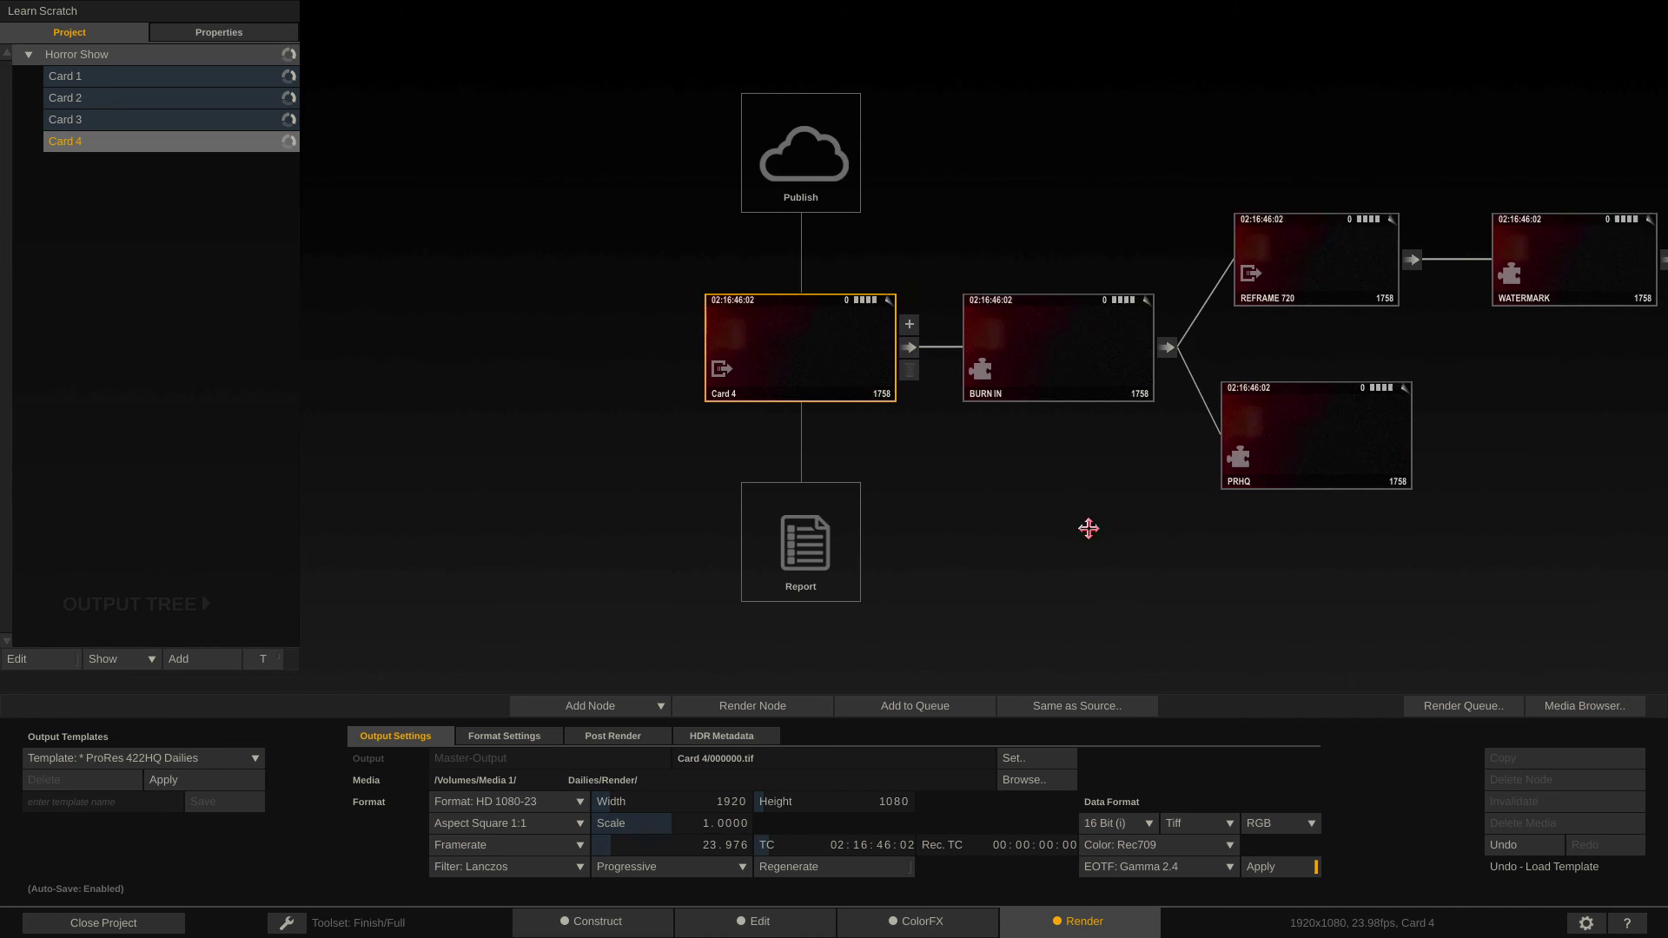
click(141, 76)
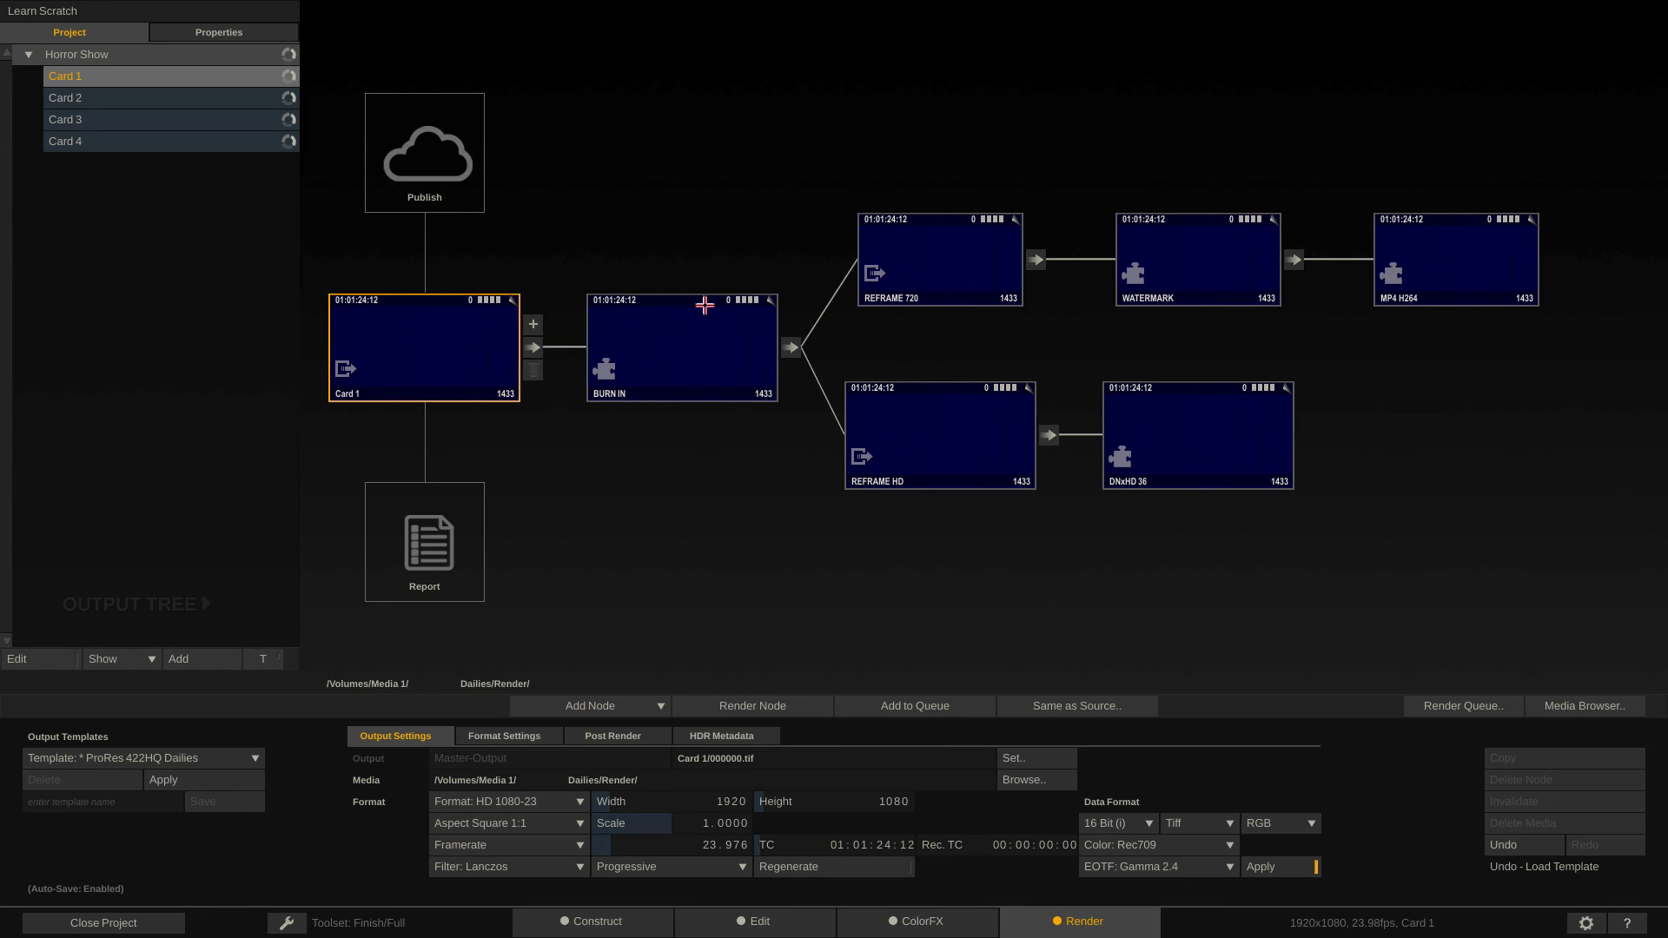
click(146, 97)
click(142, 119)
click(142, 139)
click(142, 74)
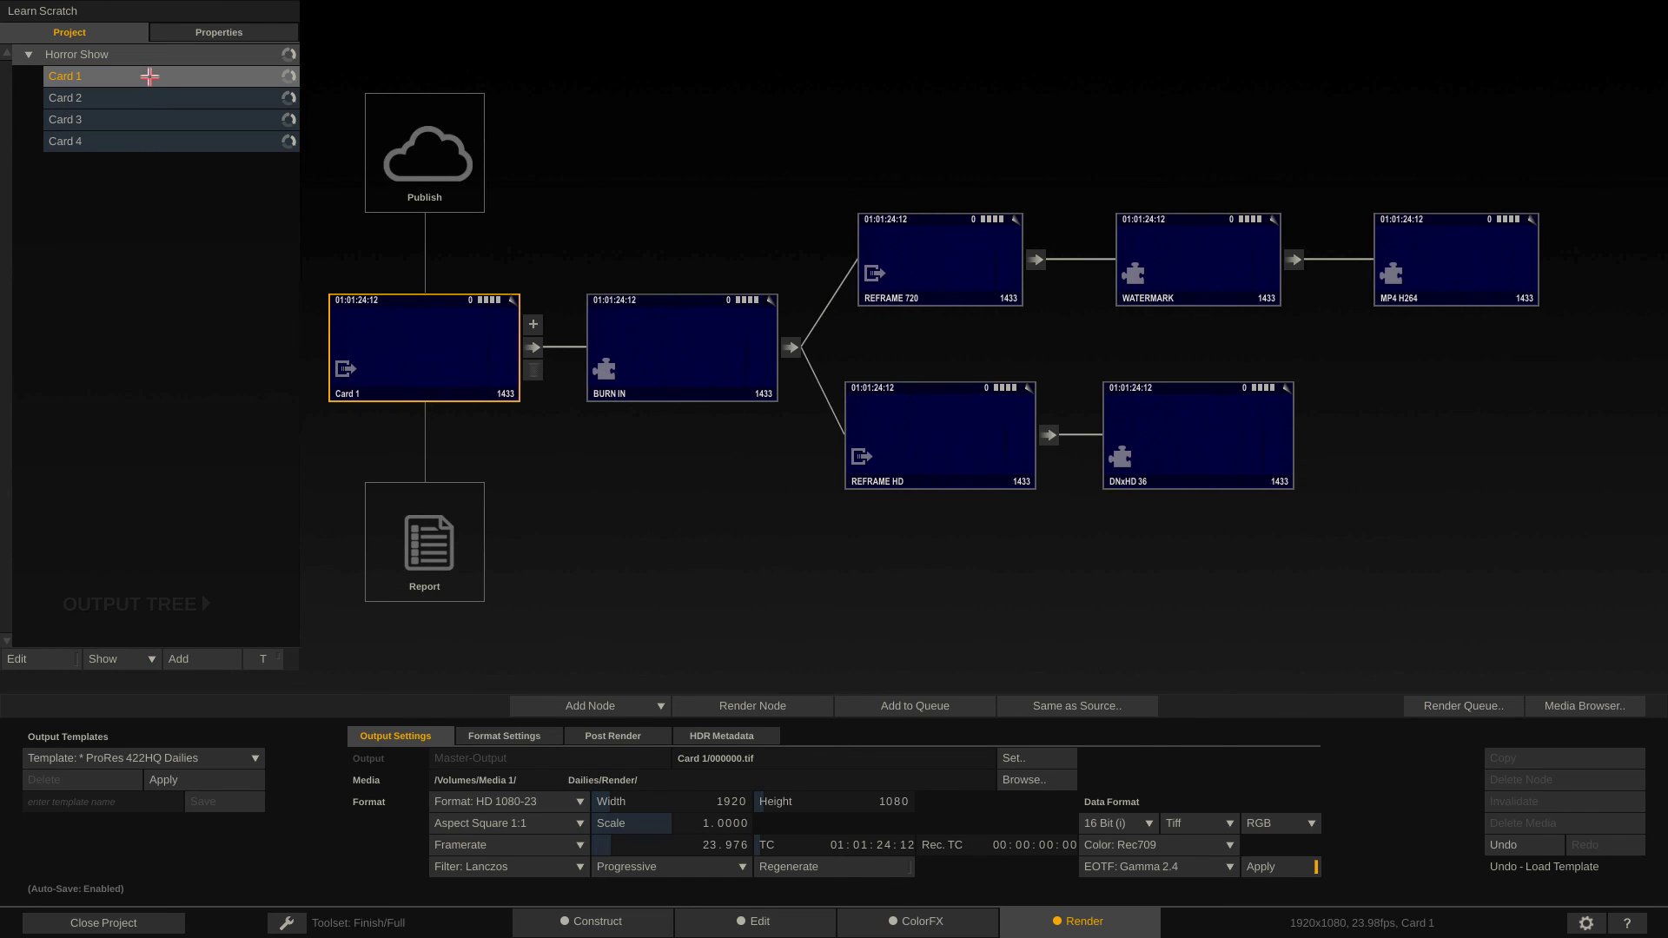
click(947, 714)
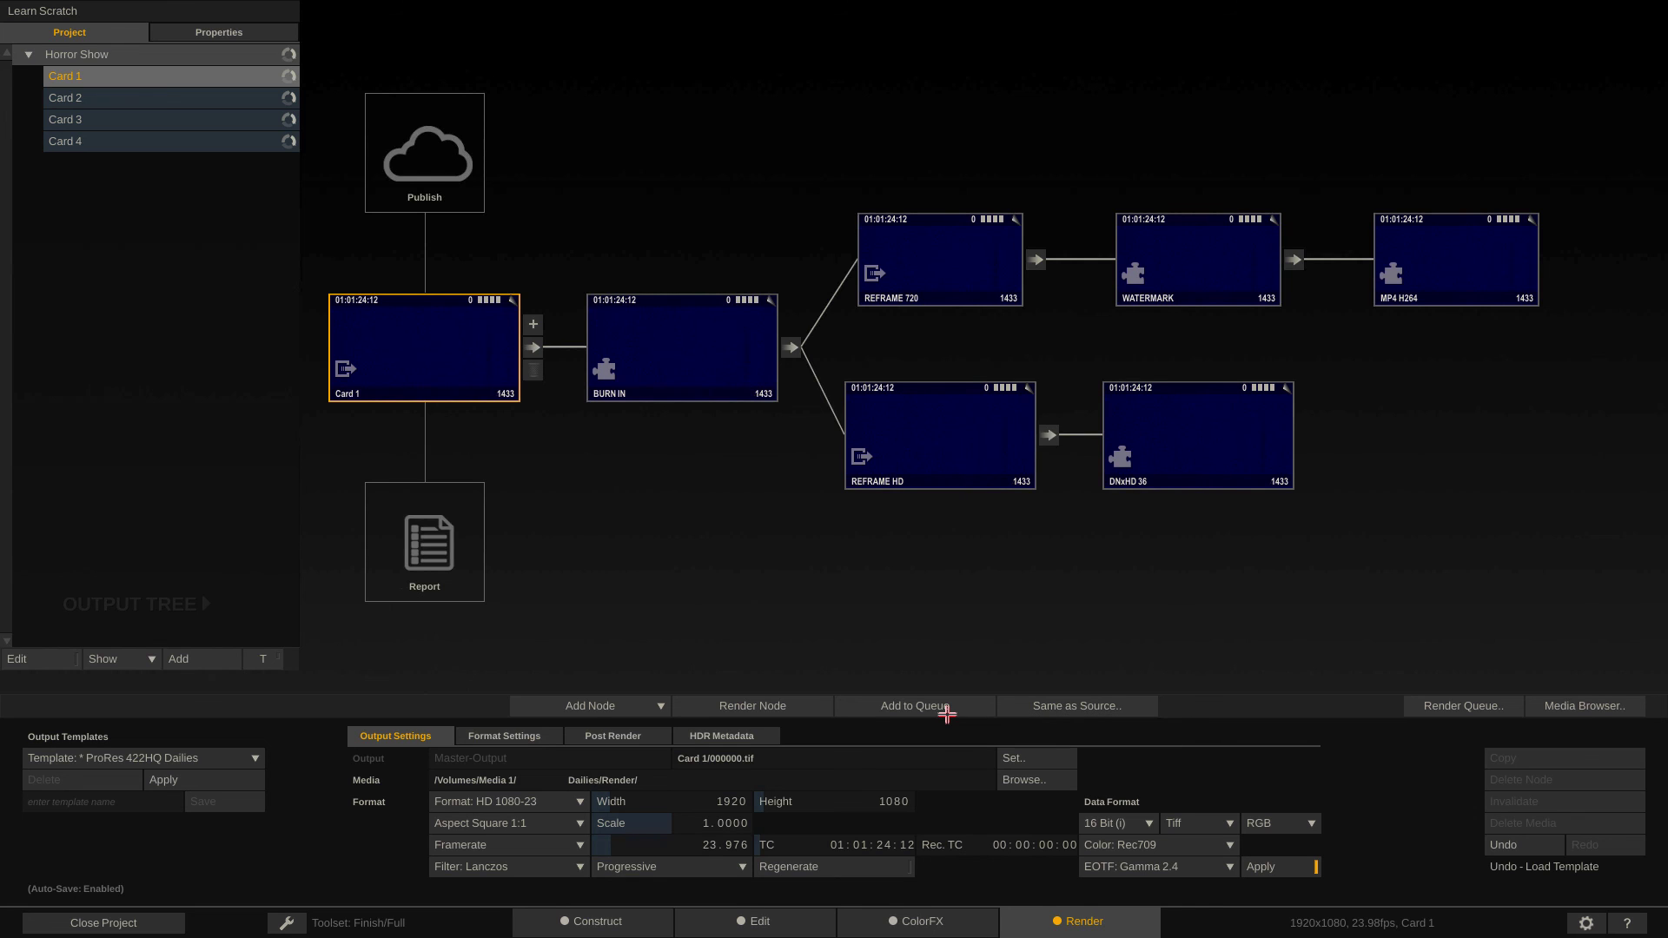